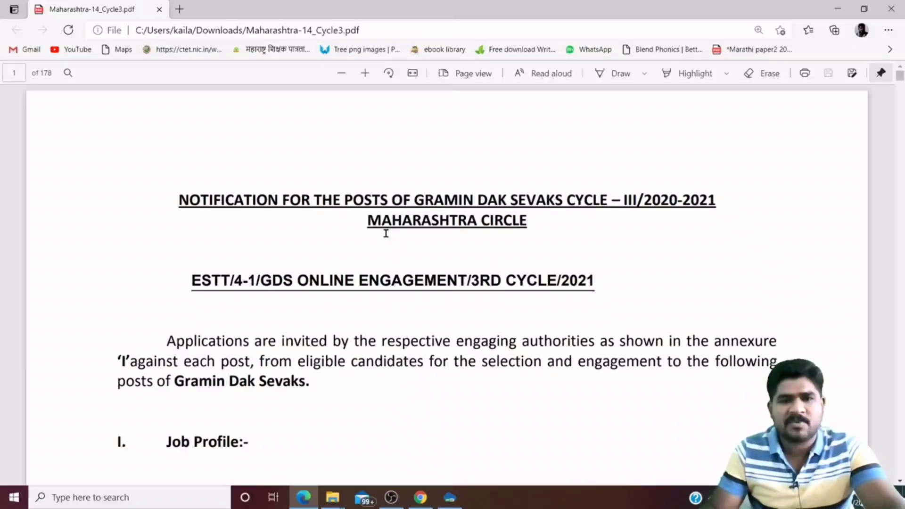
Step: Highlight the MAHARASHTRA CIRCLE title and the Branch Postmaster heading in the notification
left_click_drag(368, 220, 540, 230)
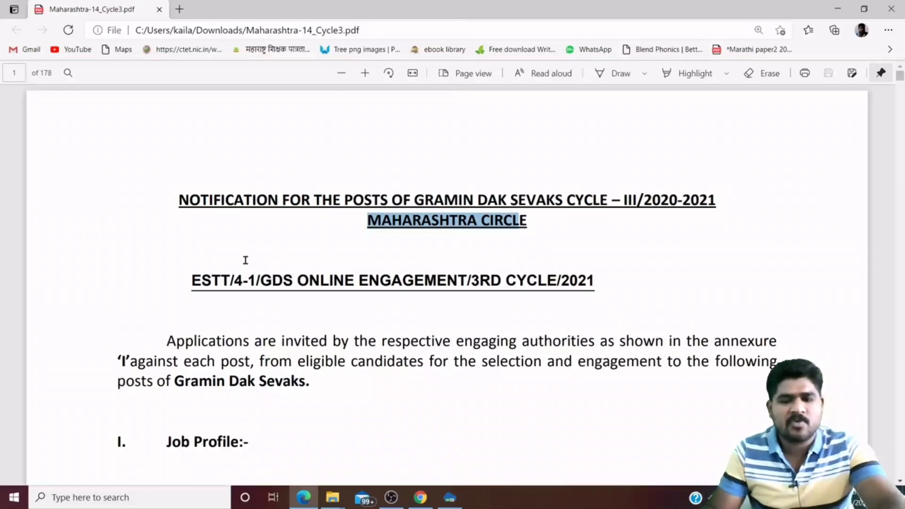
left_click(234, 306)
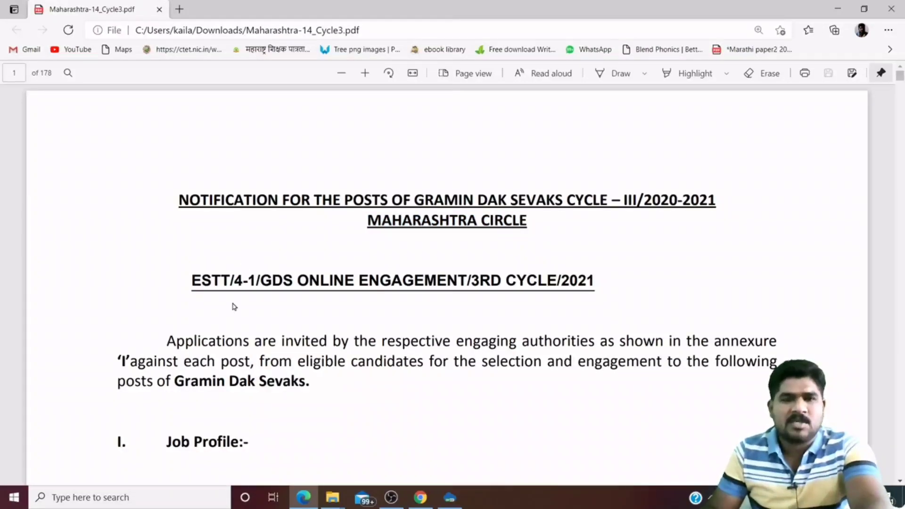
scroll(234, 307, "down", 5)
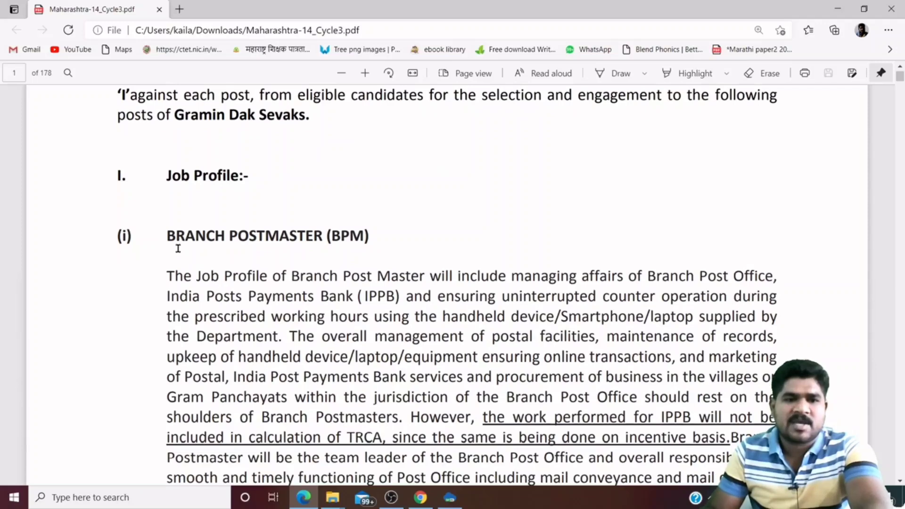
left_click_drag(164, 240, 357, 242)
left_click(302, 327)
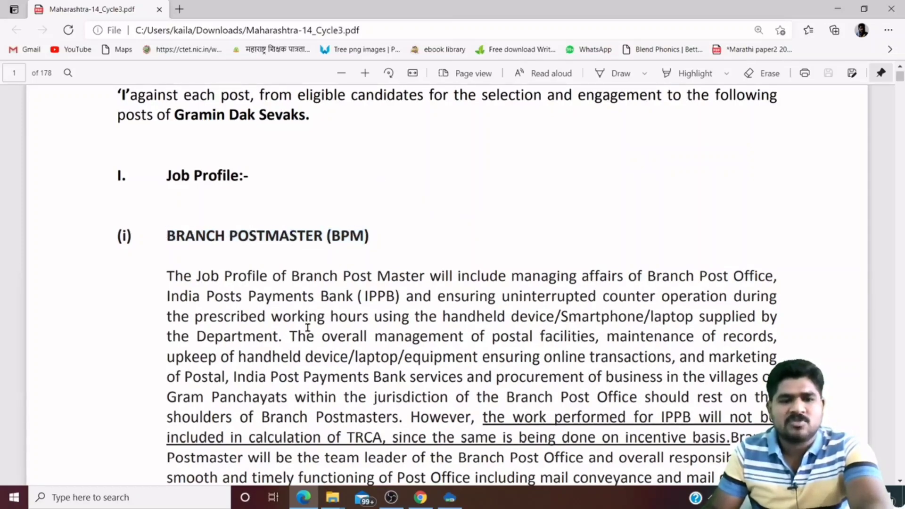
Step: Read on through the ABPM and Dak Sevak job profiles down to the TRCA pay table
scroll(306, 326, "down", 3)
scroll(307, 327, "down", 4)
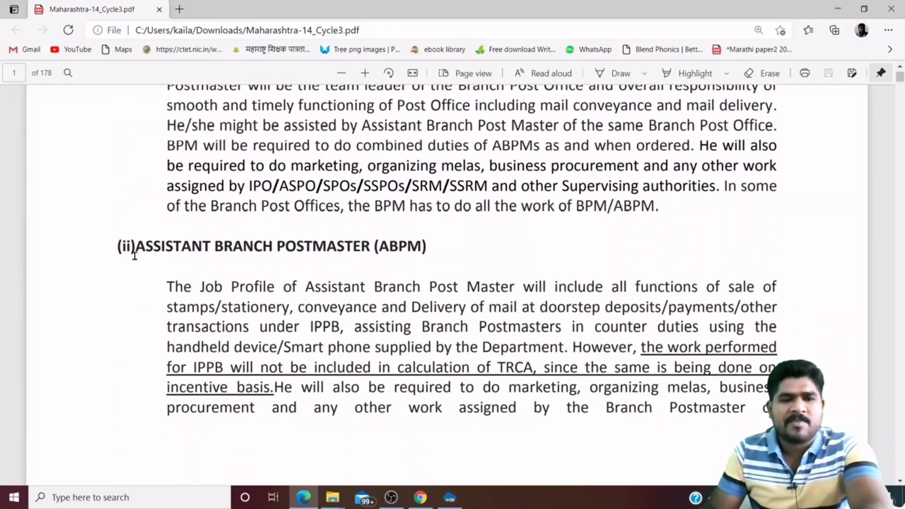
left_click_drag(127, 246, 385, 254)
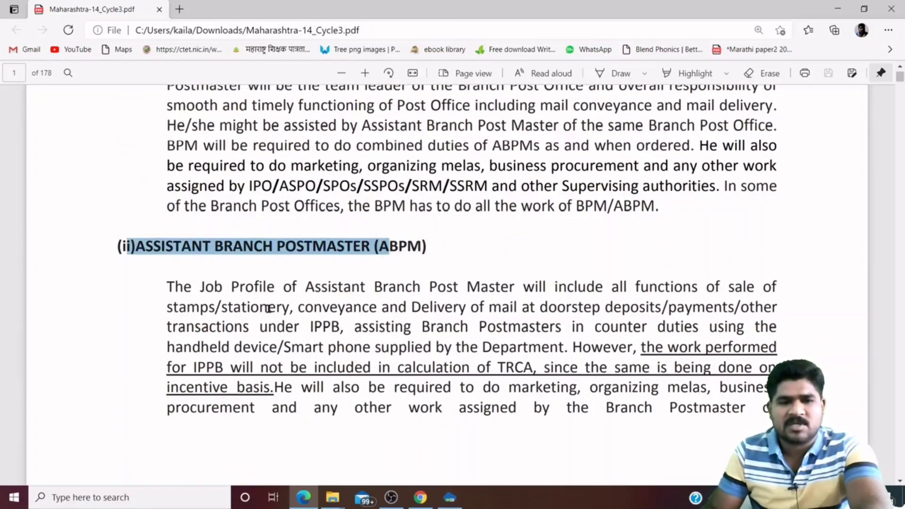
scroll(268, 309, "down", 6)
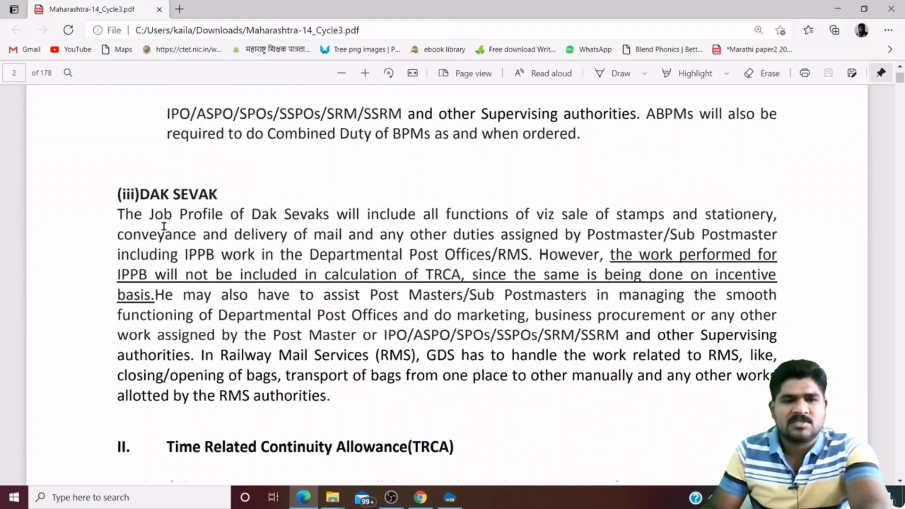
left_click_drag(140, 194, 228, 194)
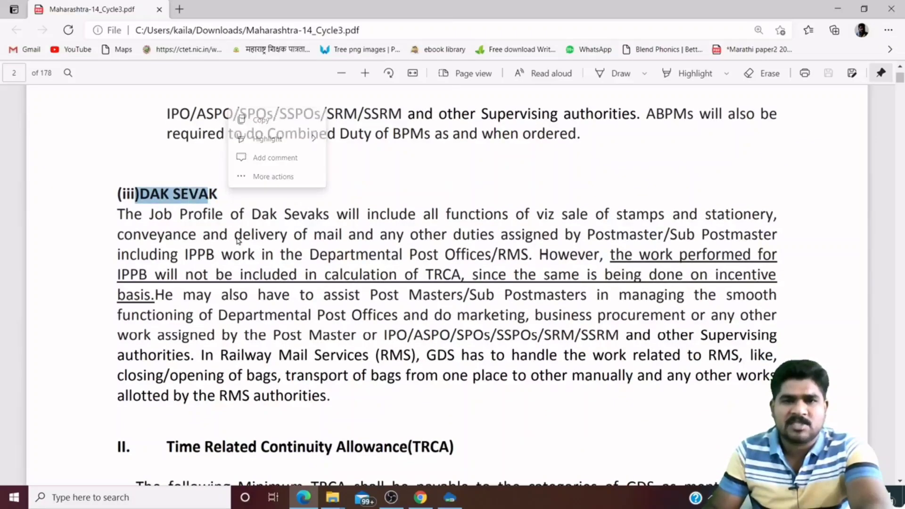
scroll(236, 236, "up", 7)
scroll(236, 236, "up", 6)
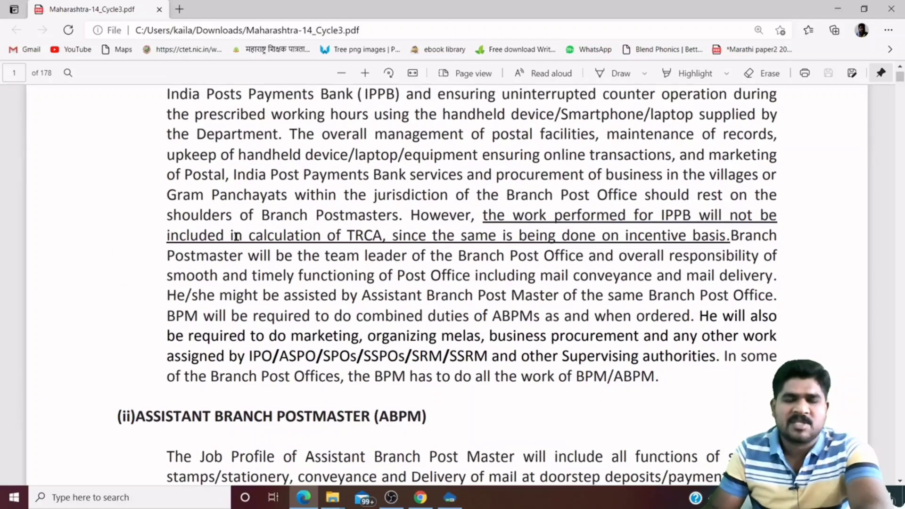
scroll(236, 236, "down", 13)
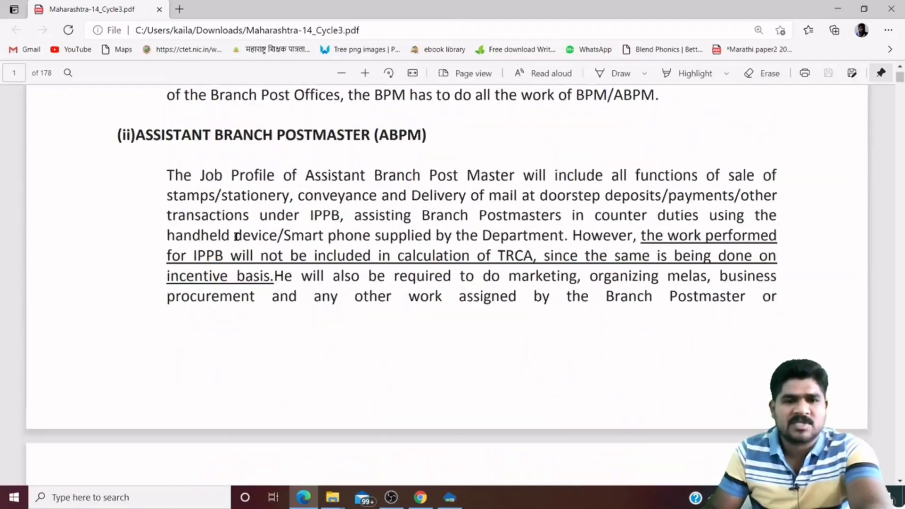
scroll(237, 235, "down", 6)
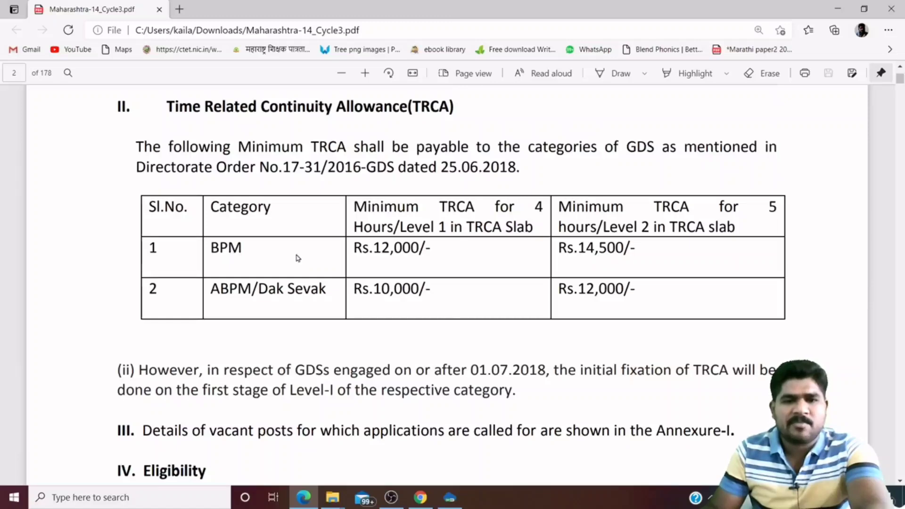
Step: Highlight the Rs.12,000 BPM pay, the 18–40 age limits and the 27.04.2021 notification date
left_click_drag(354, 248, 418, 248)
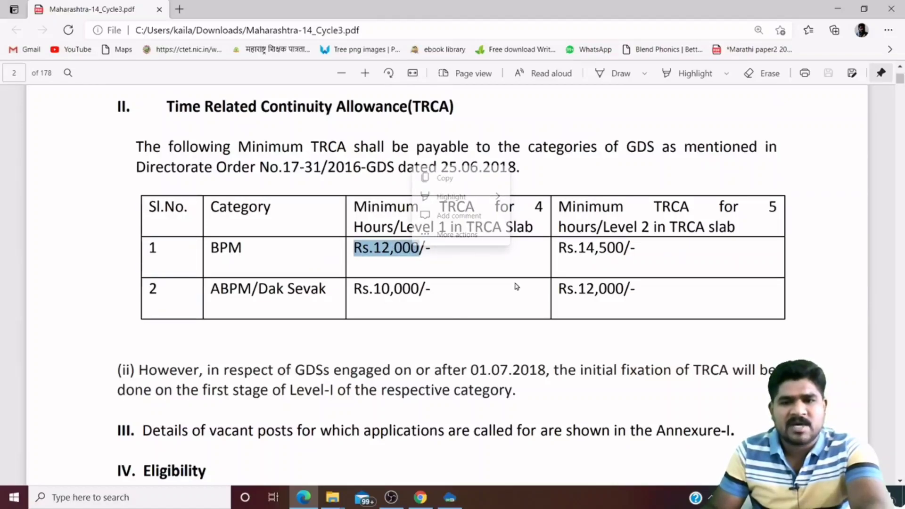
scroll(448, 289, "down", 3)
scroll(448, 289, "down", 3)
scroll(448, 289, "up", 3)
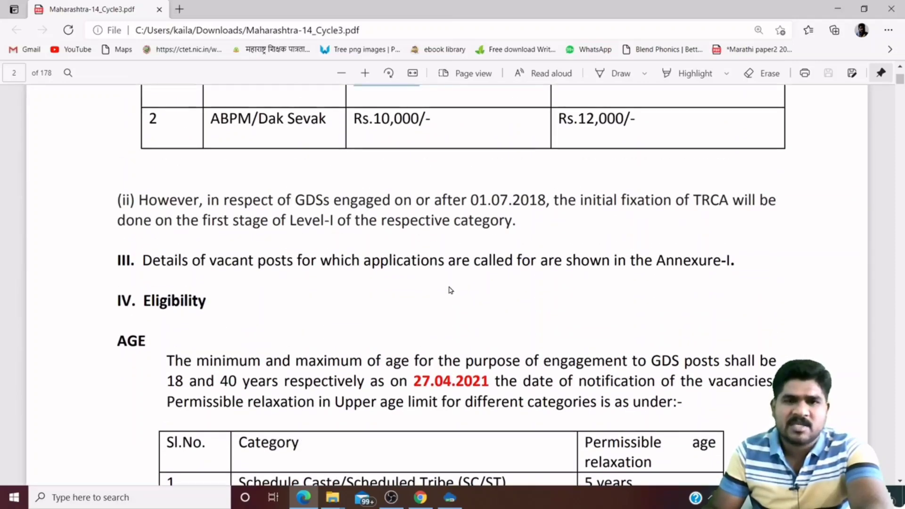
scroll(448, 289, "down", 3)
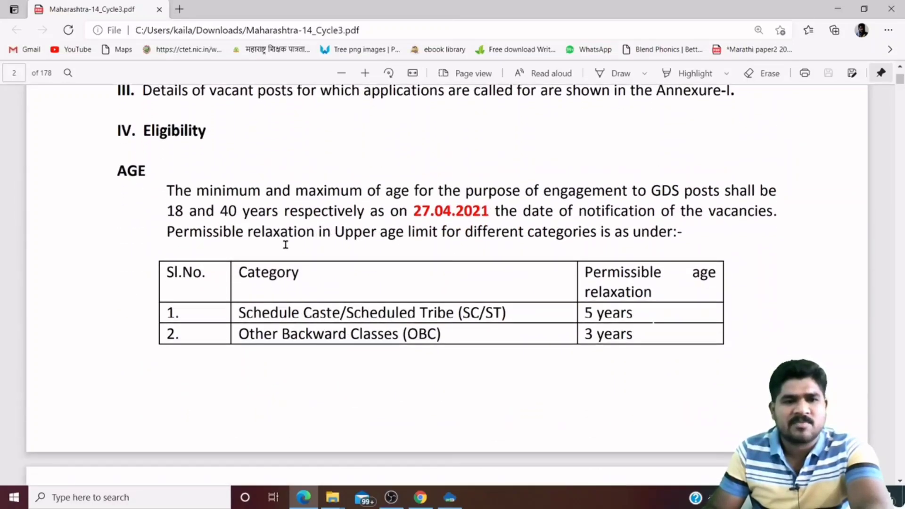
left_click_drag(113, 174, 147, 172)
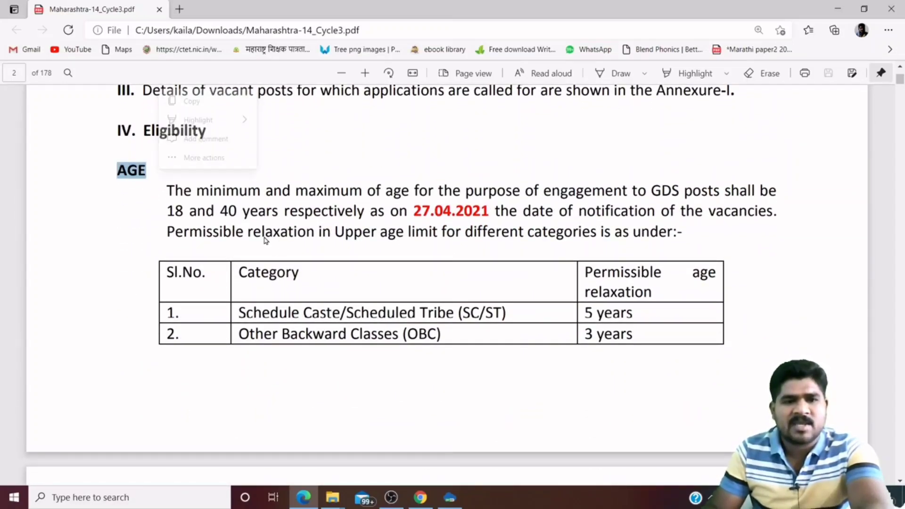
left_click_drag(167, 211, 241, 211)
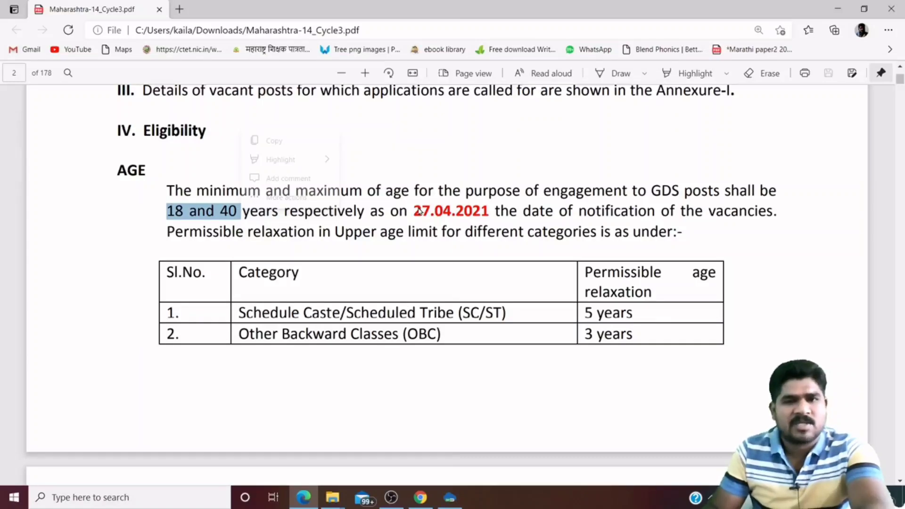
left_click_drag(414, 211, 471, 210)
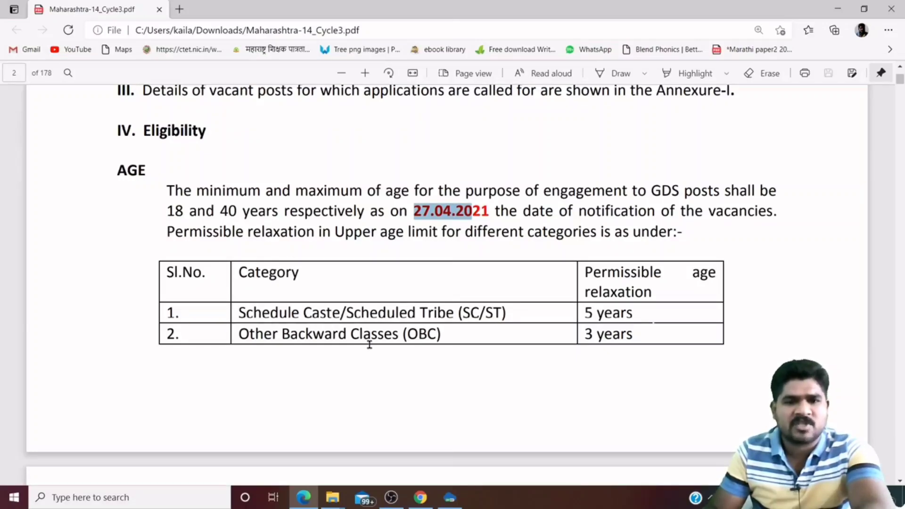
Step: Read the EWS and qualification text, down to the page 4 circle and language table
scroll(369, 344, "down", 8)
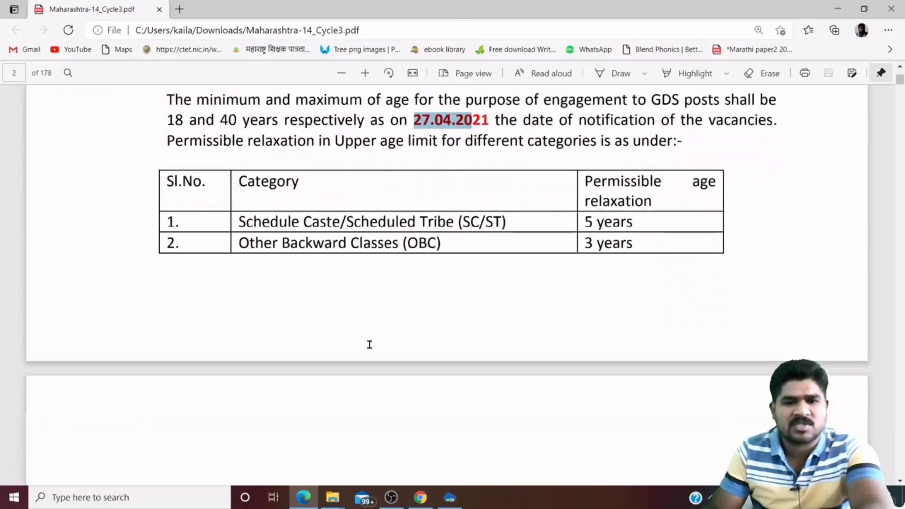
left_click_drag(436, 195, 488, 198)
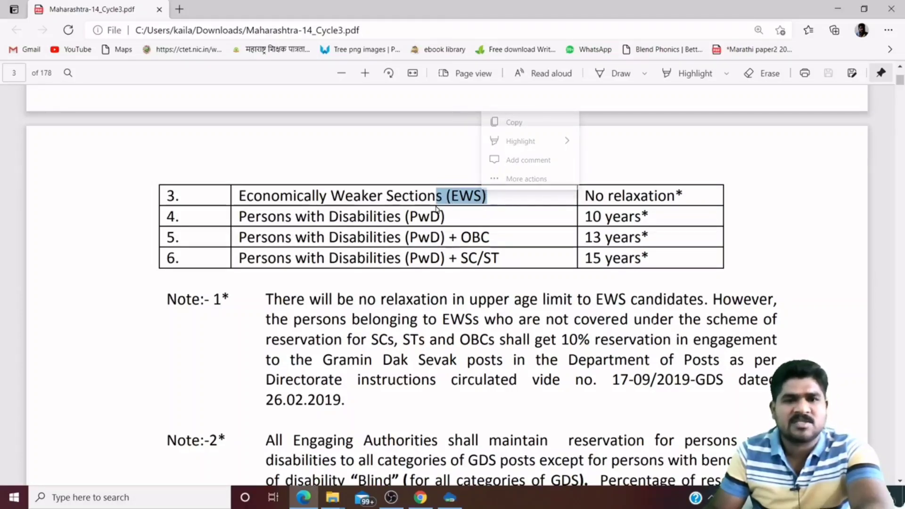
left_click(420, 225)
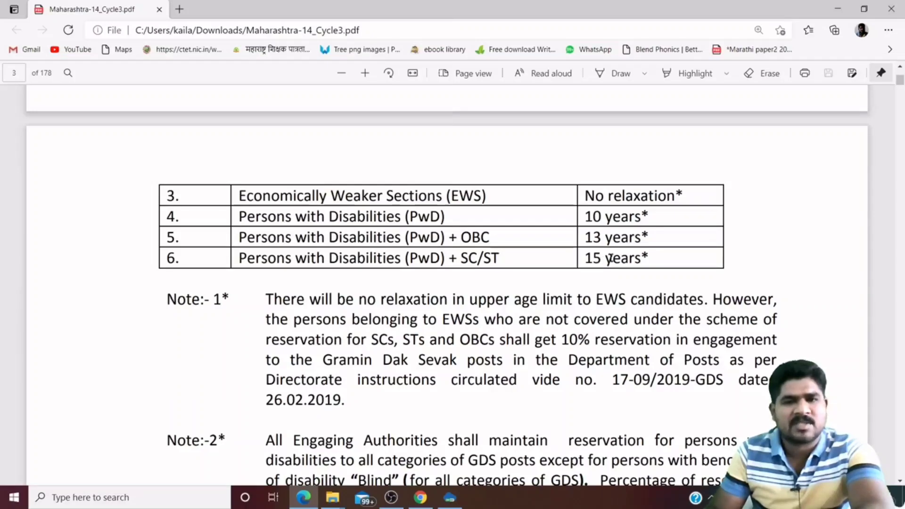
scroll(609, 259, "down", 6)
left_click_drag(166, 260, 349, 269)
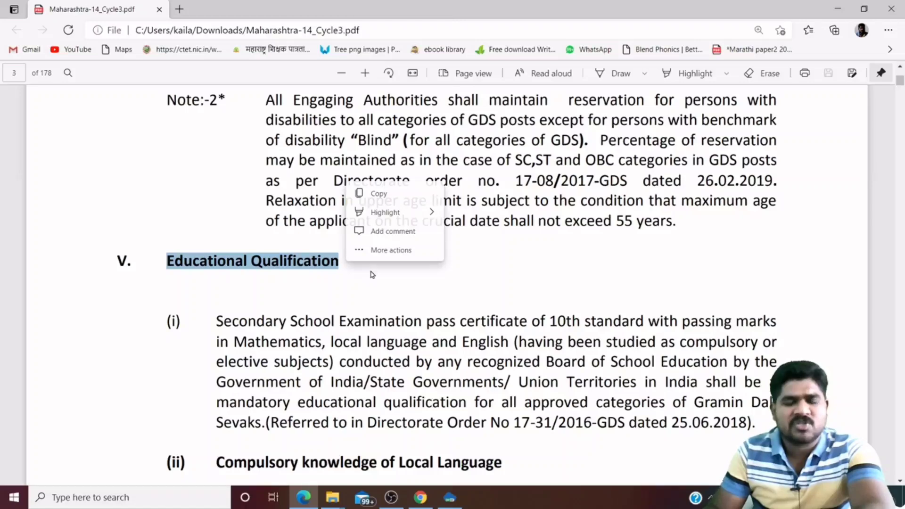
left_click_drag(426, 321, 495, 321)
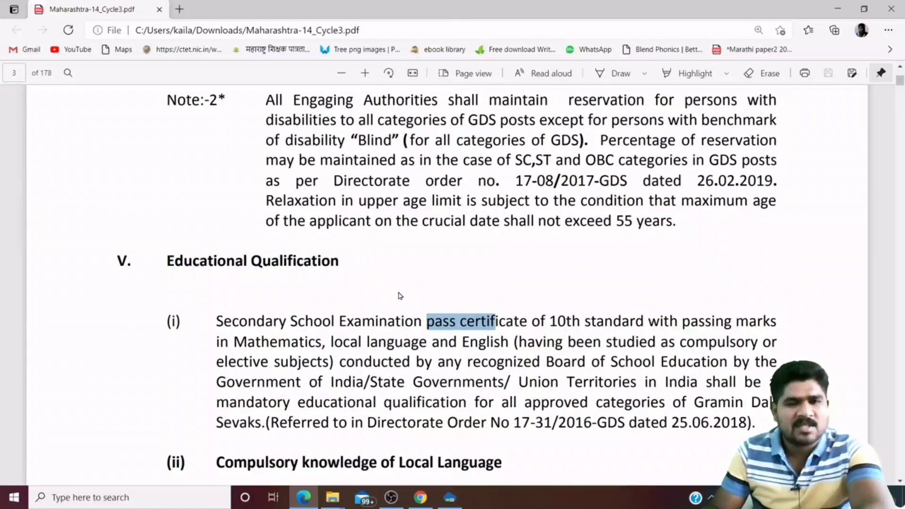
scroll(400, 295, "down", 3)
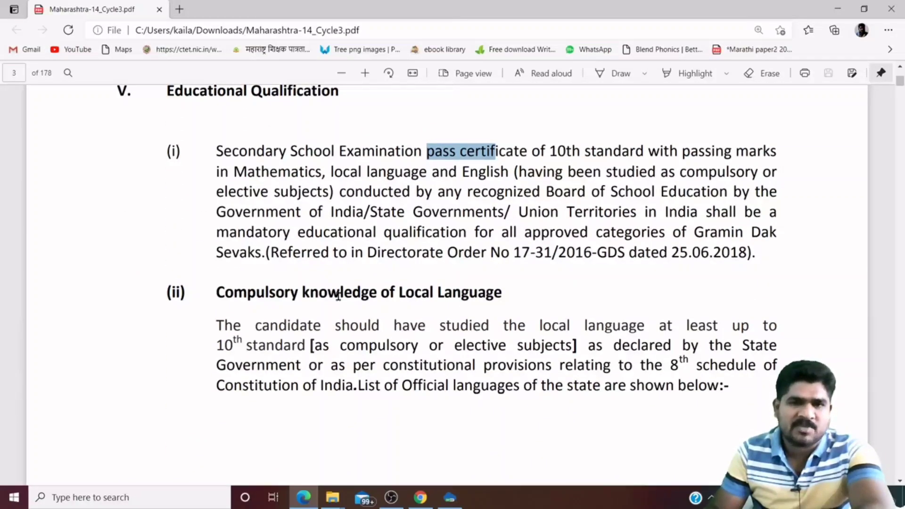
scroll(338, 296, "down", 8)
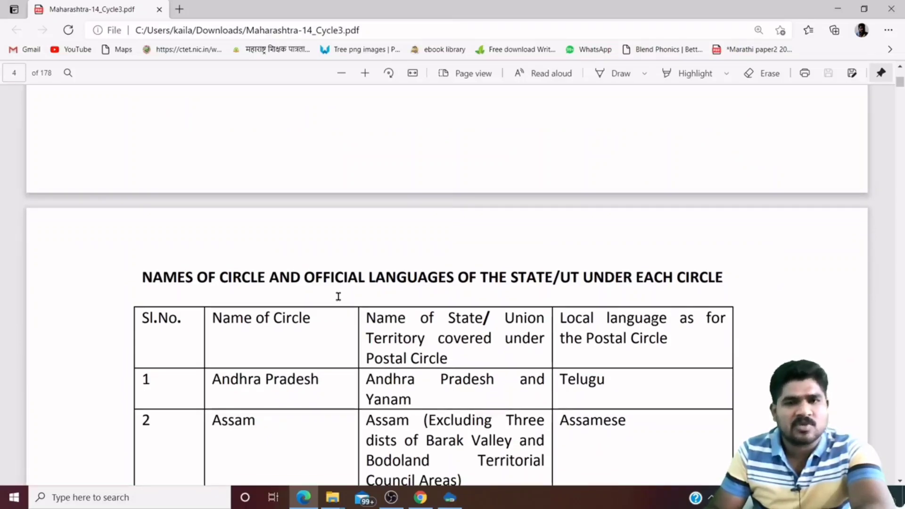
Step: Skim the vacancy lists to page 178's Community wise Consolidation table of 2428 posts
scroll(338, 296, "down", 3)
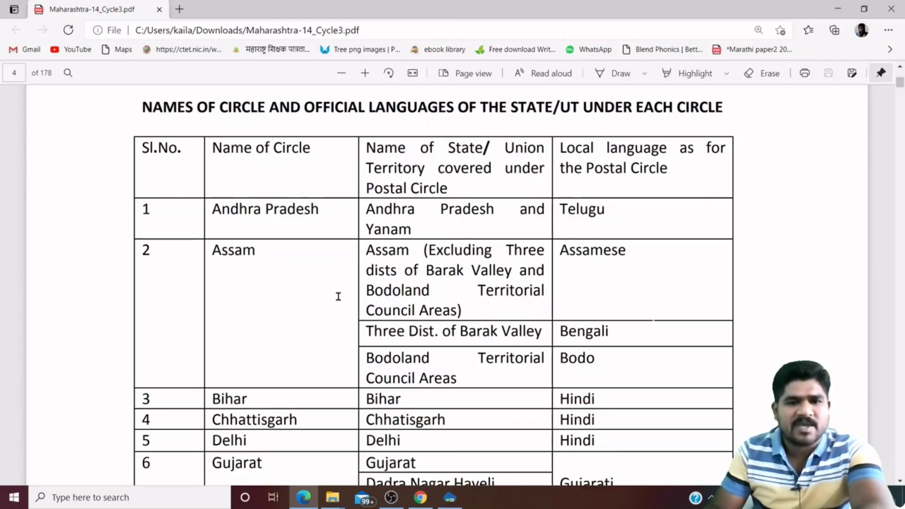
scroll(337, 296, "down", 20)
scroll(338, 296, "down", 20)
scroll(338, 296, "down", 20)
scroll(337, 296, "down", 20)
scroll(338, 296, "down", 1)
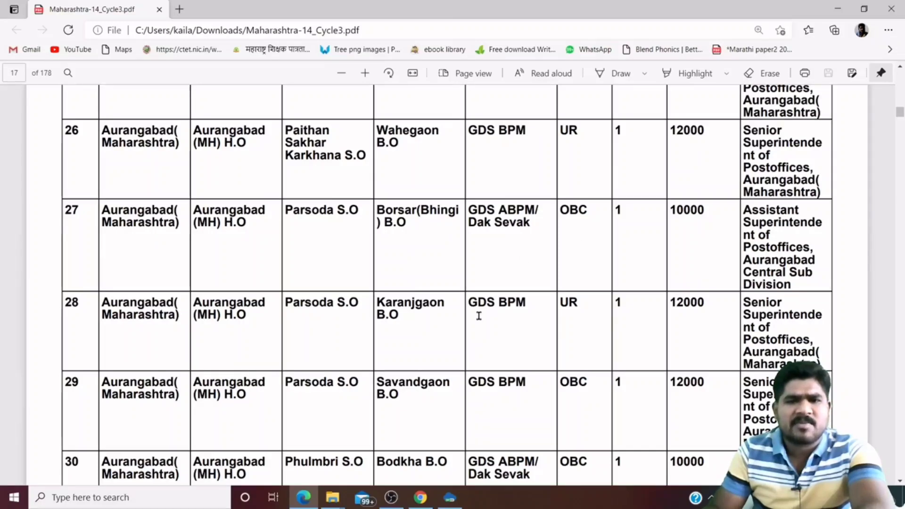
scroll(383, 299, "down", 15)
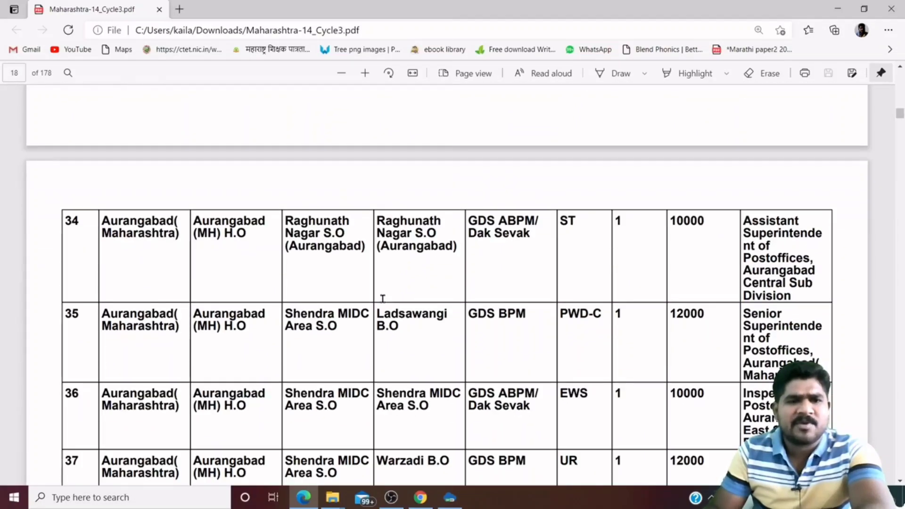
scroll(383, 299, "down", 15)
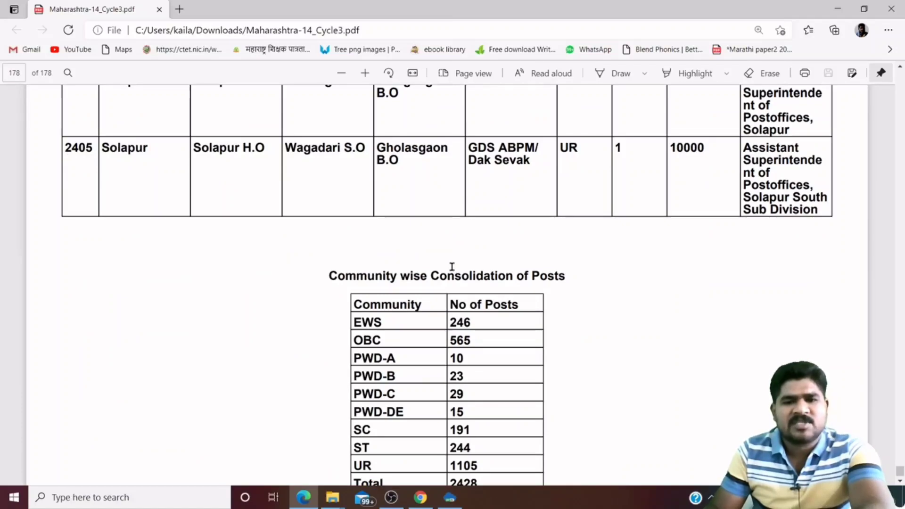
scroll(452, 266, "down", 3)
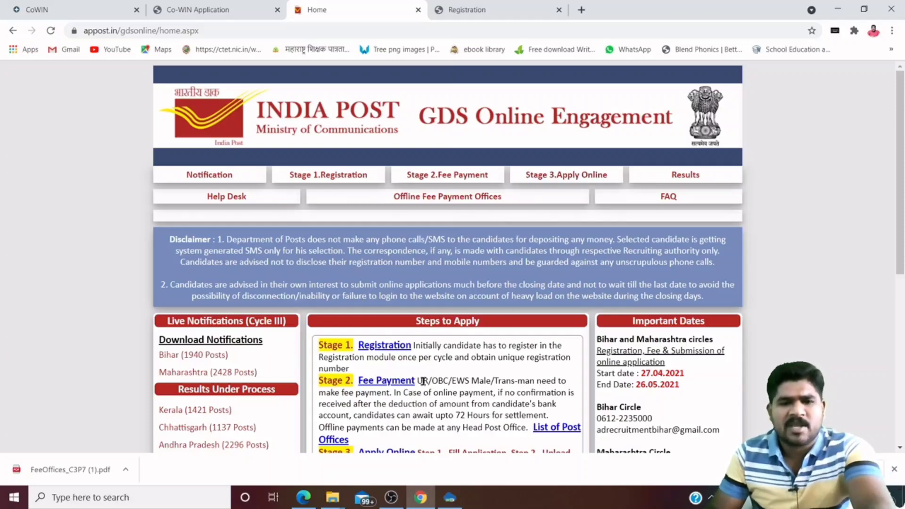
Step: Scroll the GDS home page to show Steps to Apply and the 27.04.2021–26.05.2021 dates
scroll(498, 323, "down", 1)
scroll(498, 323, "down", 1)
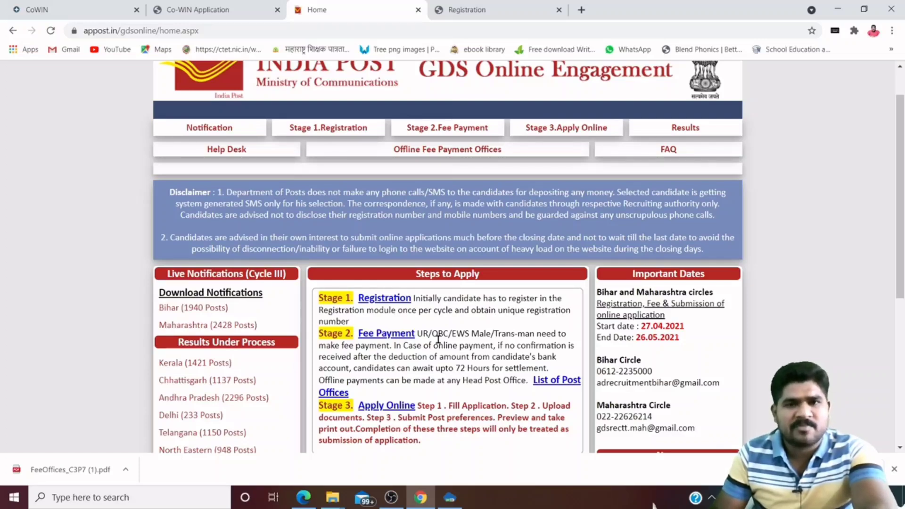
Step: Go to the candidate Registration page and scroll down to the blank Registration Form
left_click(381, 301)
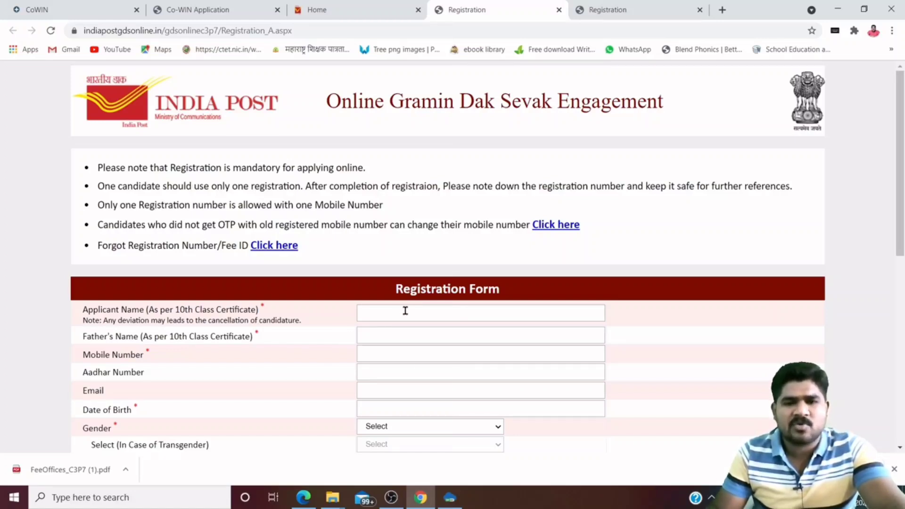
scroll(405, 310, "down", 3)
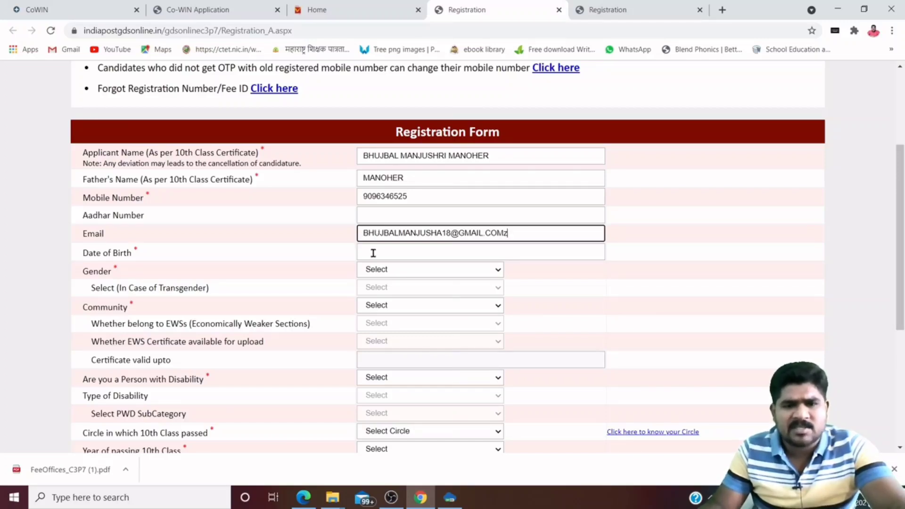
Step: Enter the applicant's date of birth, set Gender to Female and Community to UR
left_click(413, 253)
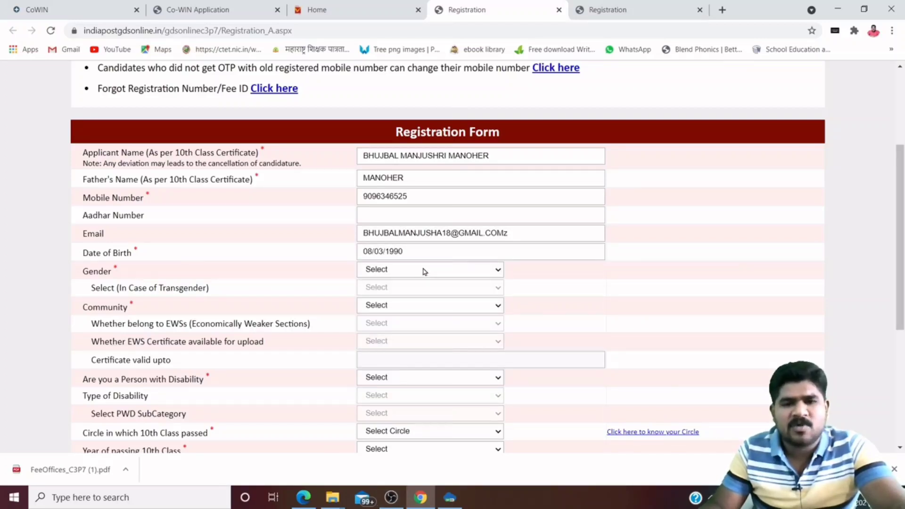
left_click(497, 269)
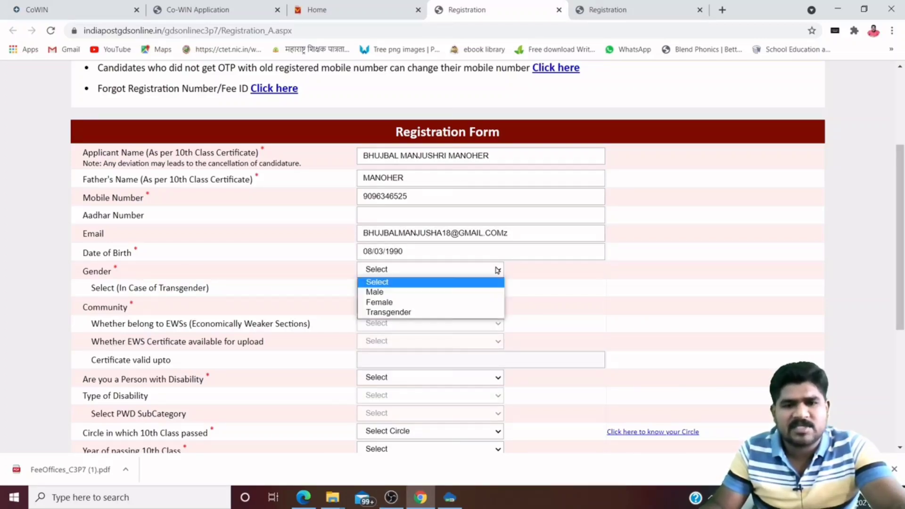
left_click(401, 302)
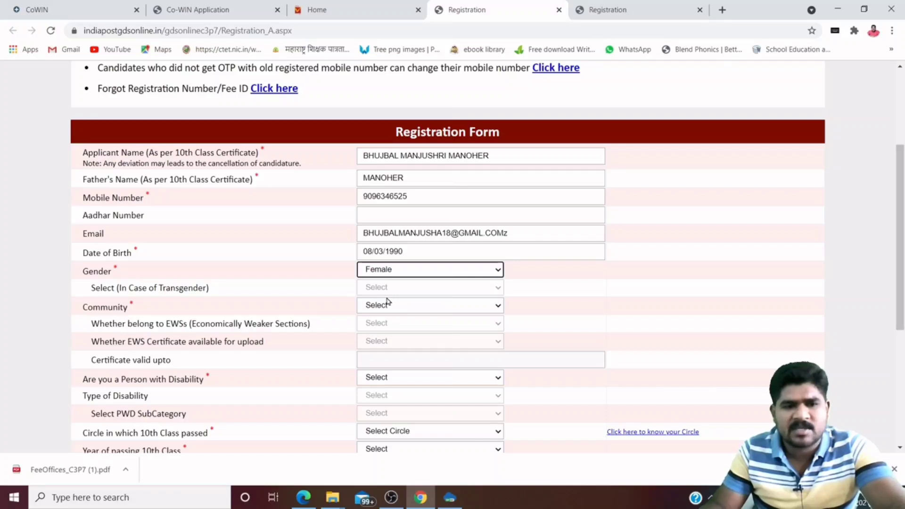
left_click(497, 308)
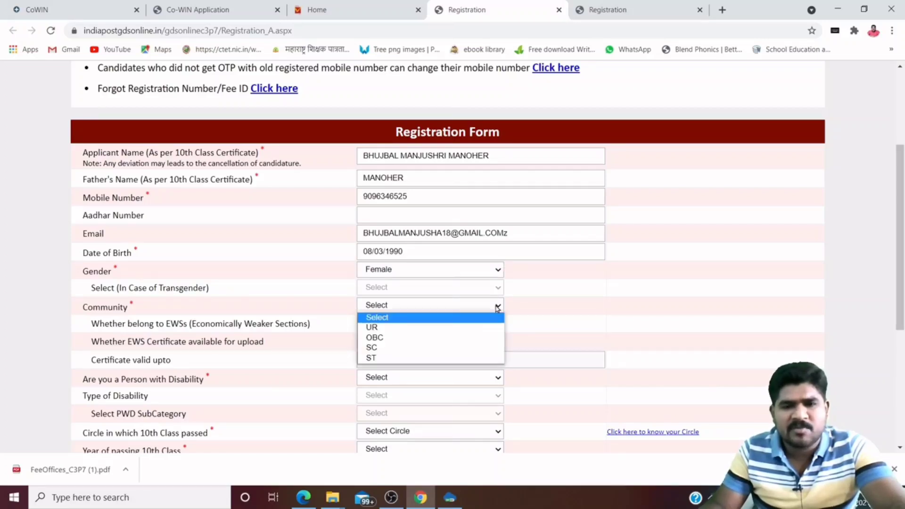
left_click(385, 329)
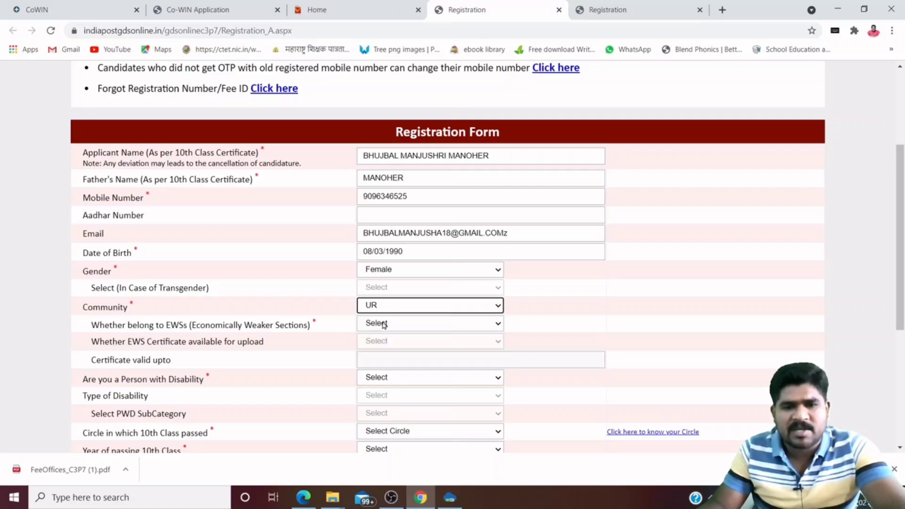
Step: Answer Yes to EWS membership and mark the EWS certificate as available
left_click(499, 326)
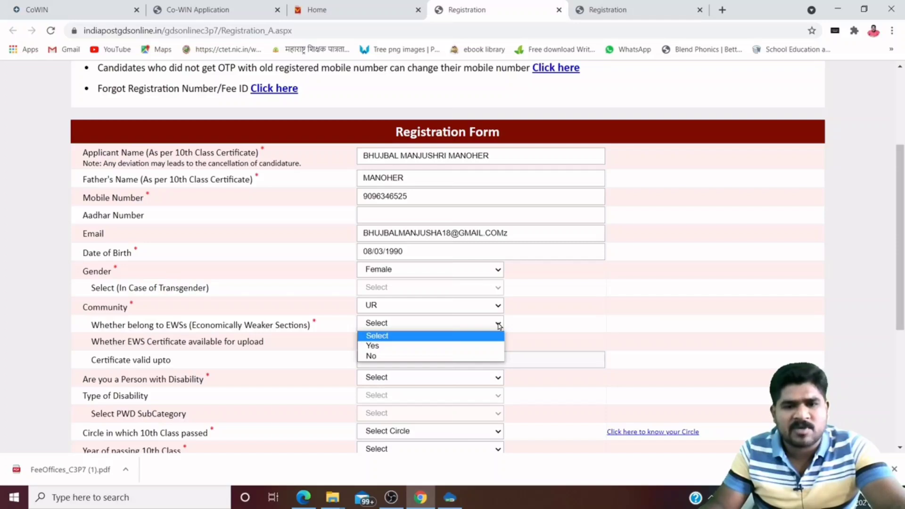
left_click(499, 326)
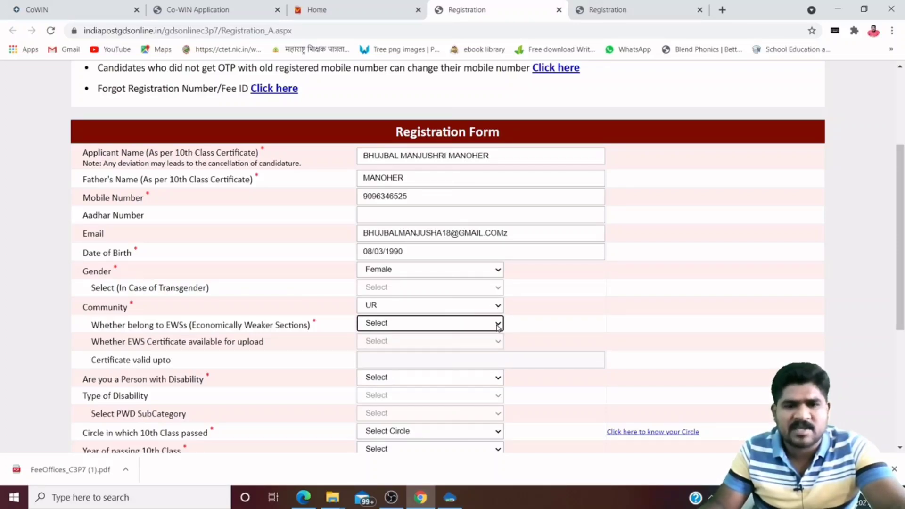
left_click(497, 326)
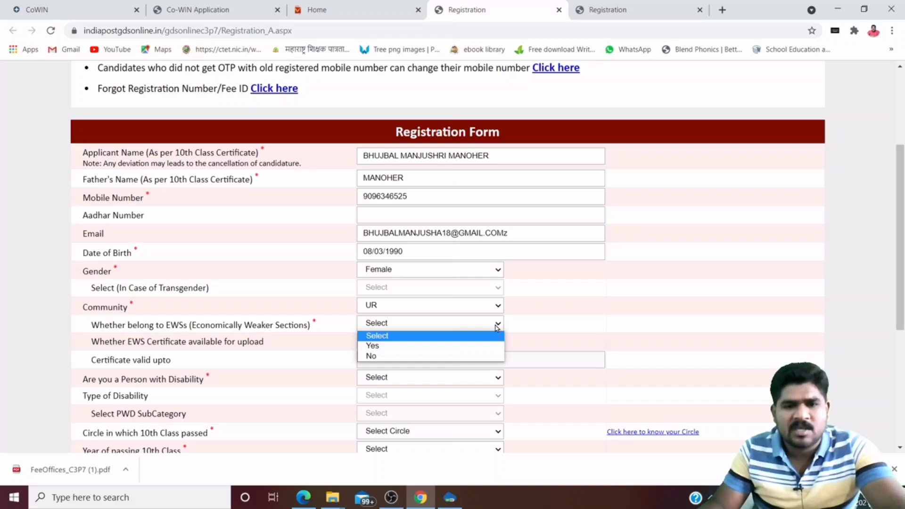
left_click(386, 347)
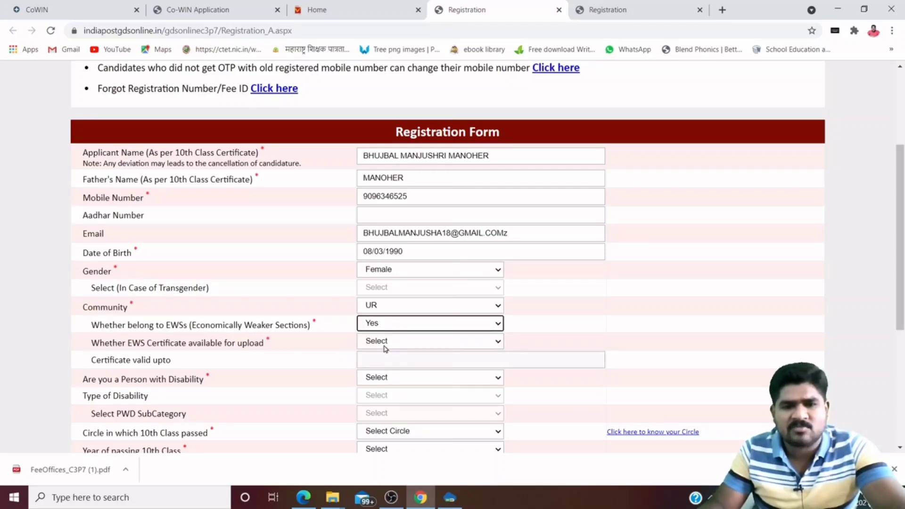
left_click(493, 343)
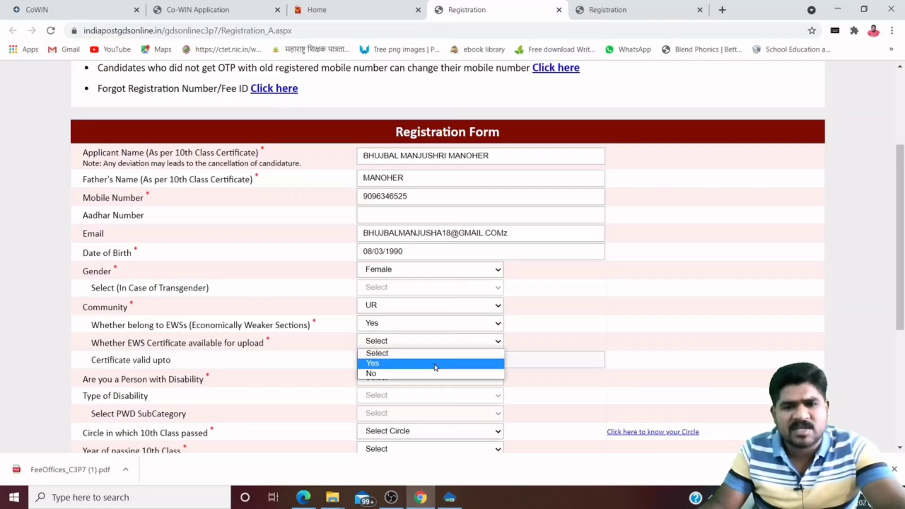
left_click(386, 364)
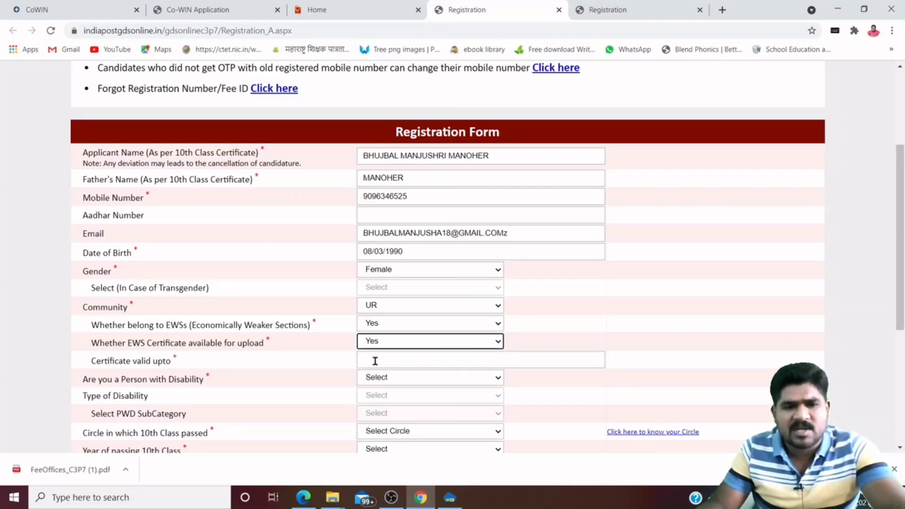
Step: Set EWS certificate availability to No and change EWS membership back to No
left_click(408, 362)
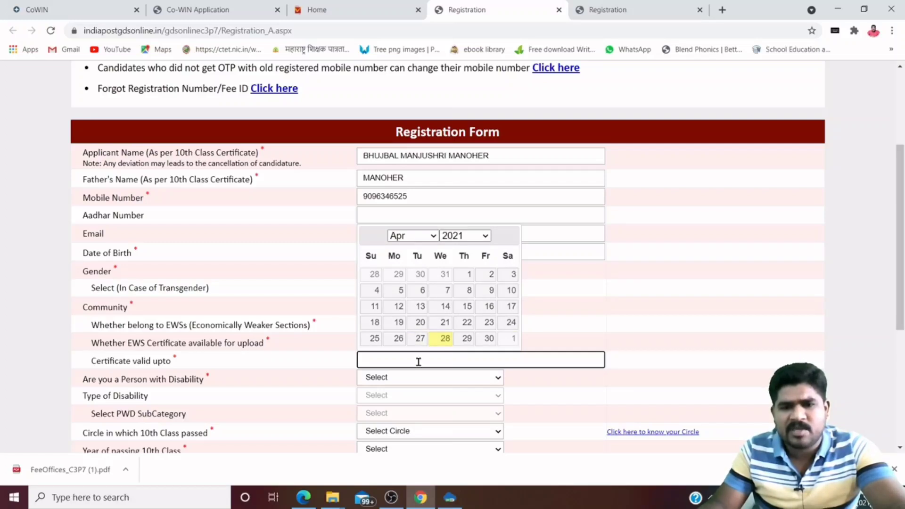
left_click(341, 361)
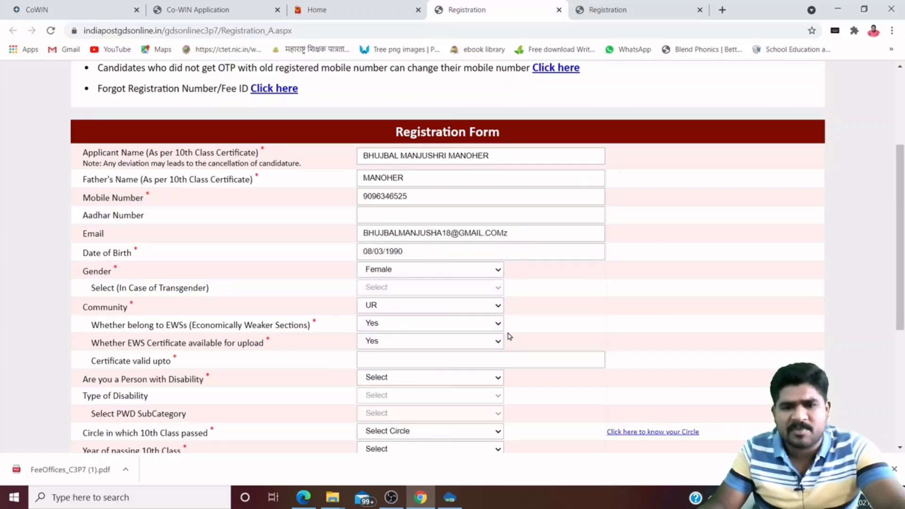
left_click(498, 342)
left_click(385, 373)
left_click(493, 327)
left_click(375, 357)
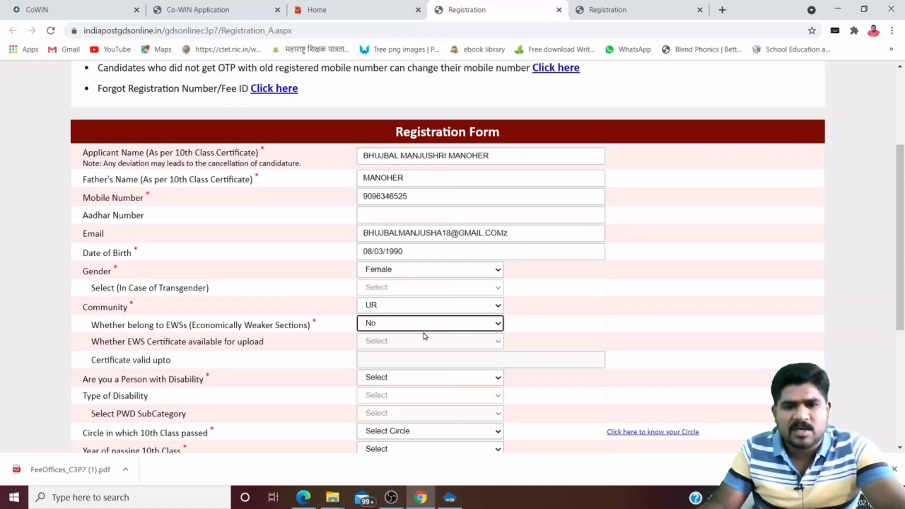
left_click(499, 307)
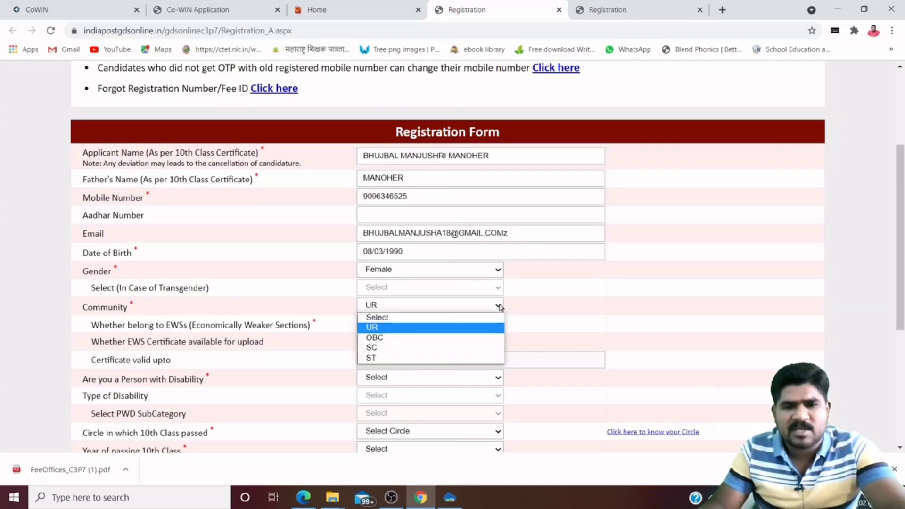
Step: Change Community to OBC and set the disability answer to No
left_click(393, 342)
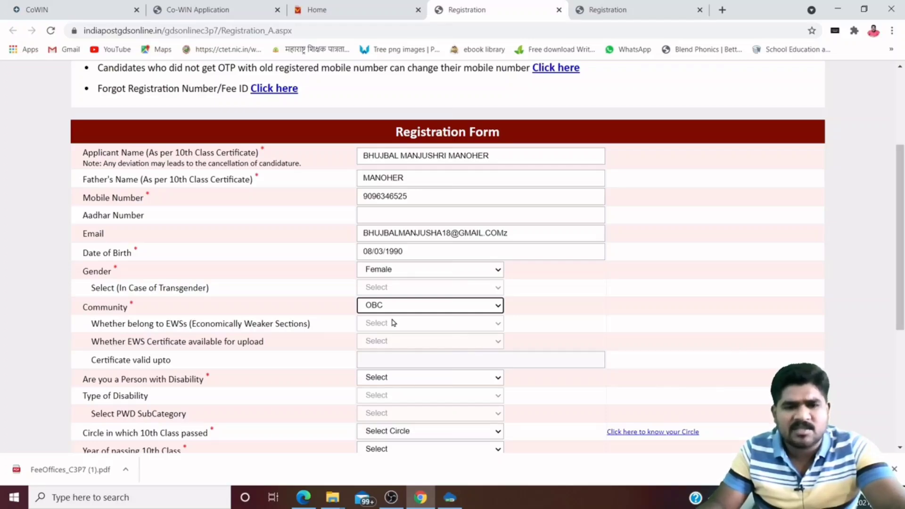
scroll(394, 322, "down", 3)
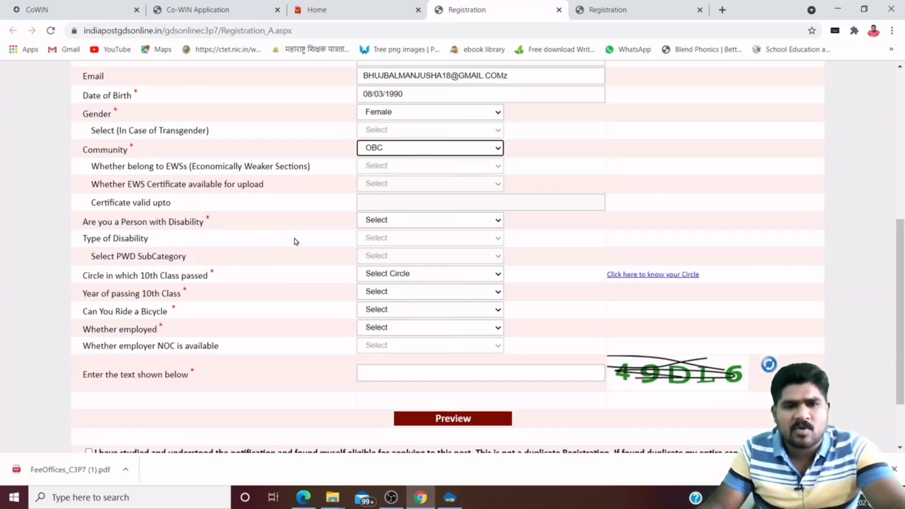
left_click(498, 222)
left_click(377, 243)
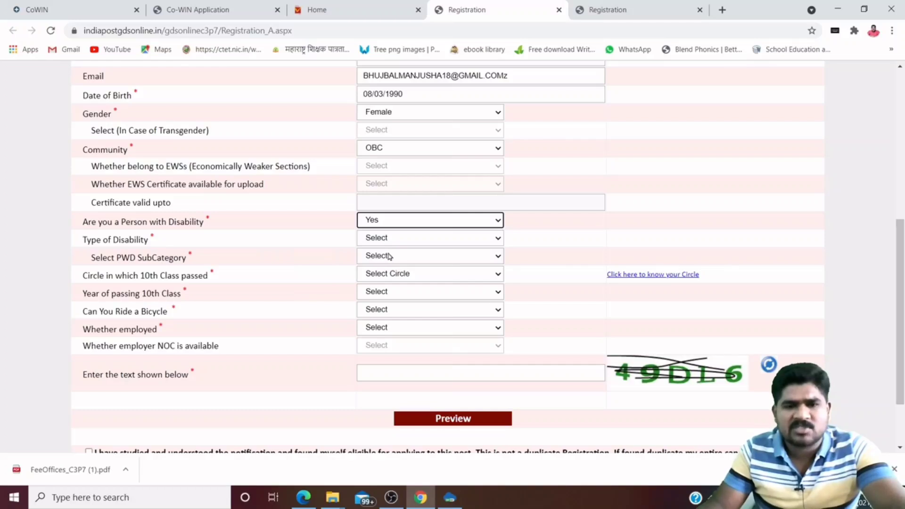
left_click(497, 220)
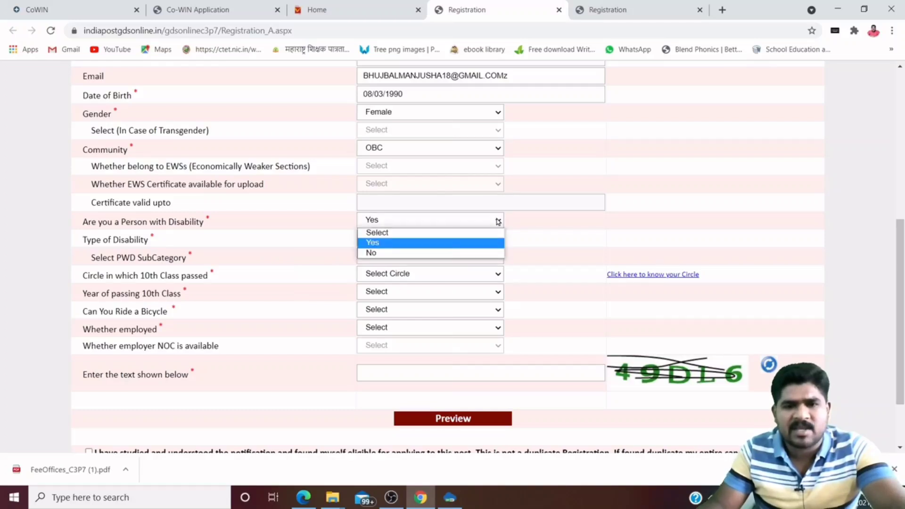
left_click(386, 254)
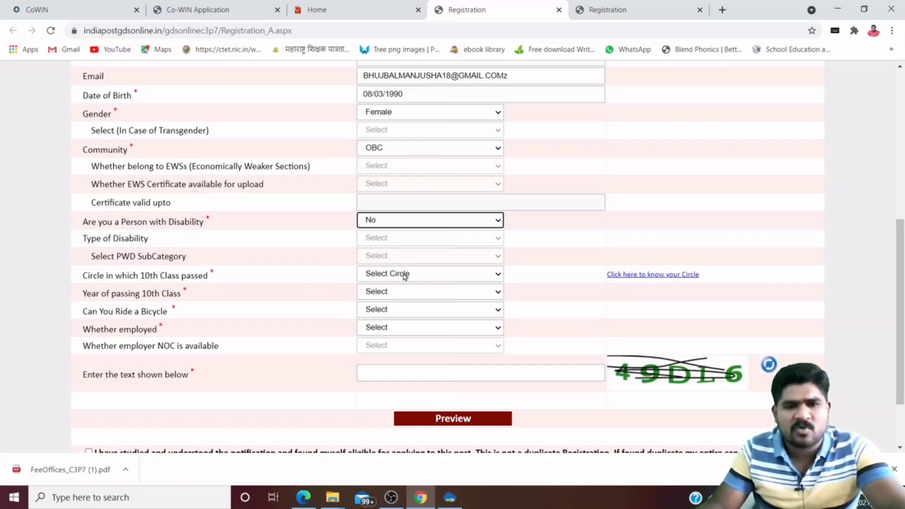
Step: Set the 10th class circle to Maharashtra and passing year to 2005
left_click(497, 275)
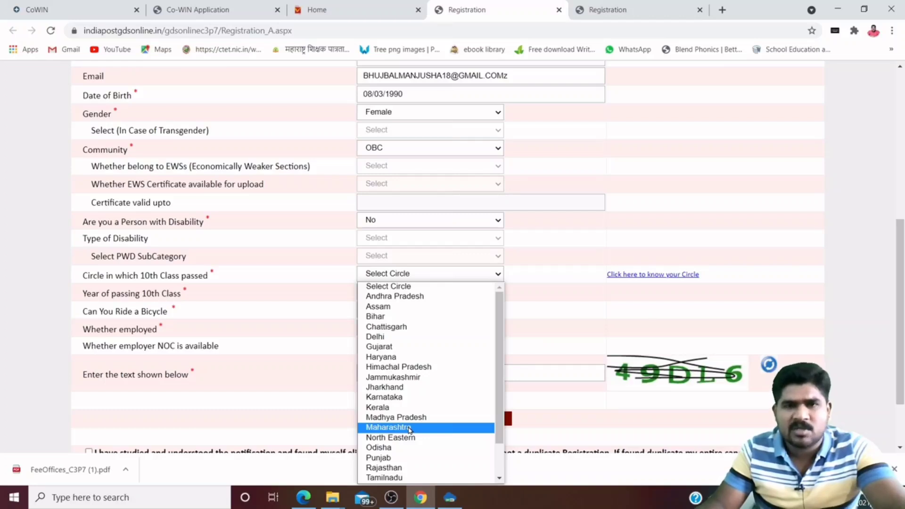
left_click(409, 427)
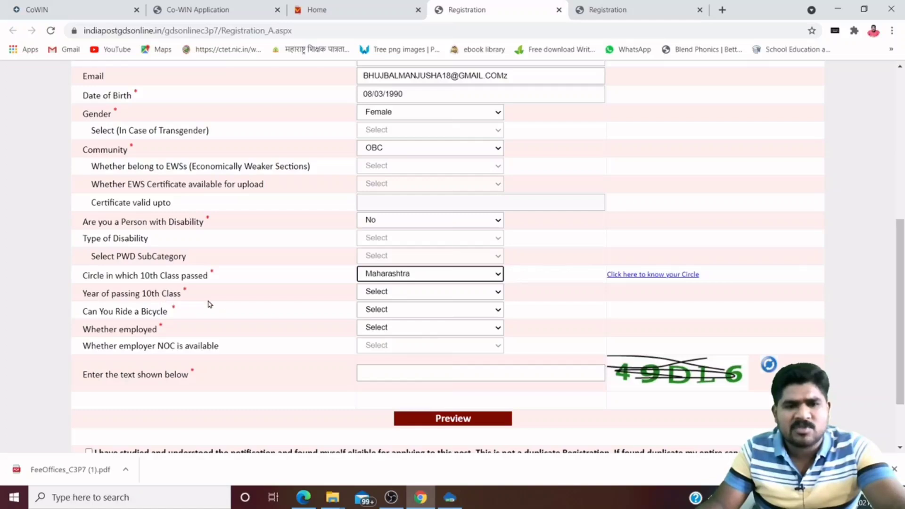
left_click(498, 292)
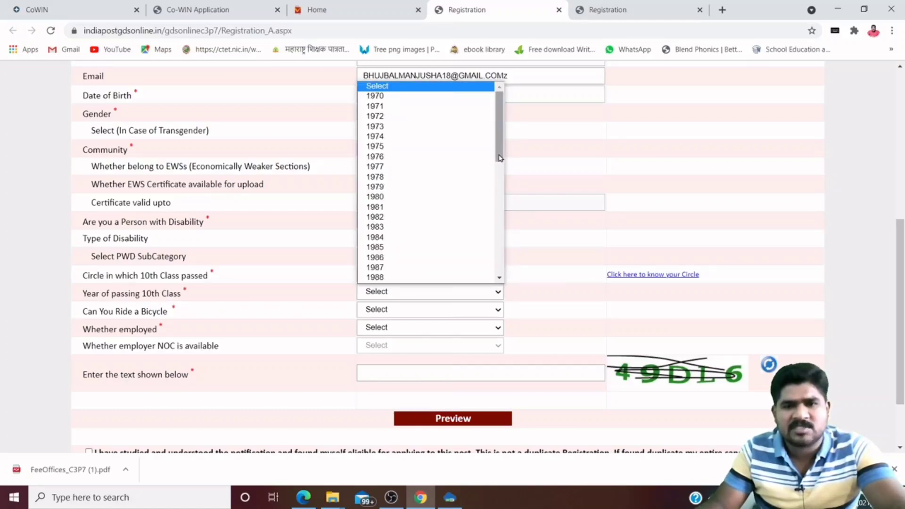
left_click_drag(501, 156, 502, 245)
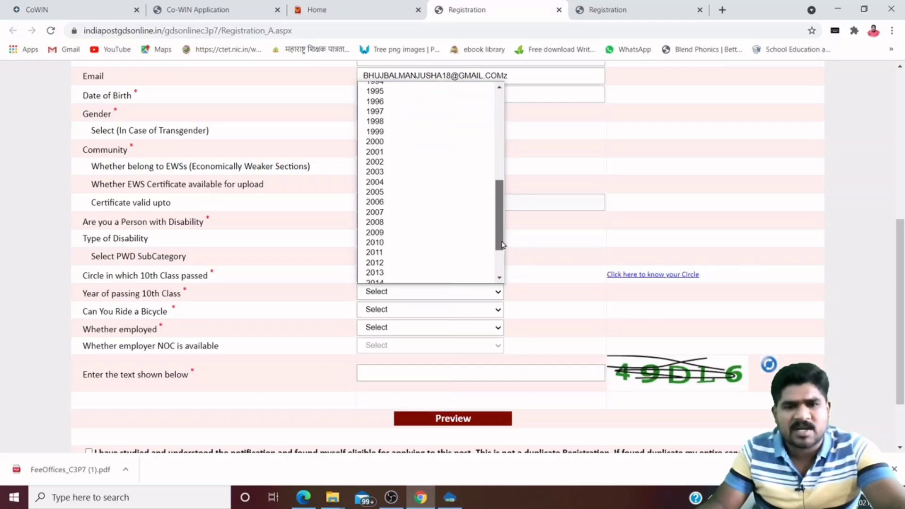
left_click(377, 192)
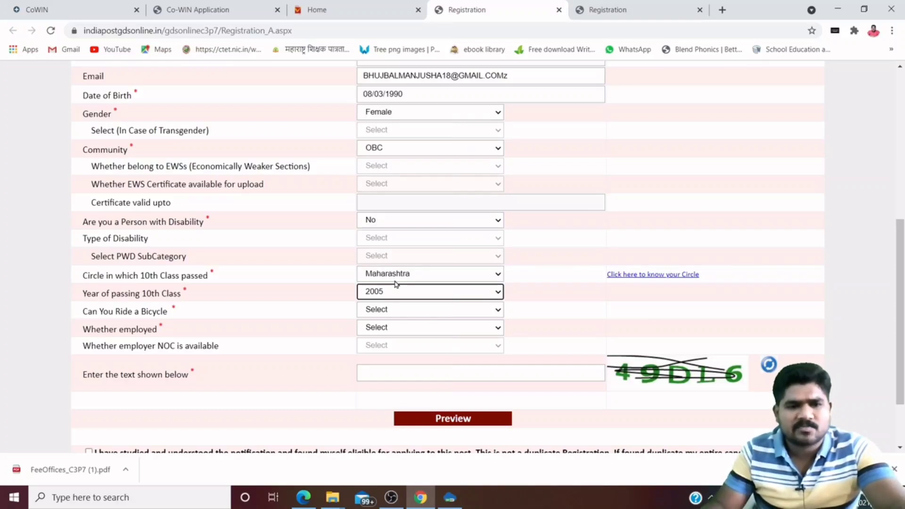
Step: Answer Yes to riding a bicycle, employer NOC Yes, then set Whether employed to No
left_click(498, 311)
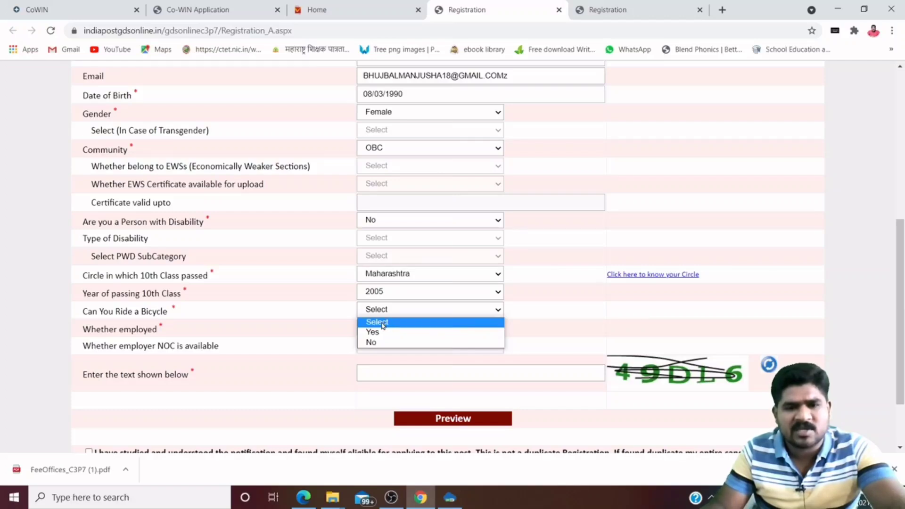
left_click(379, 331)
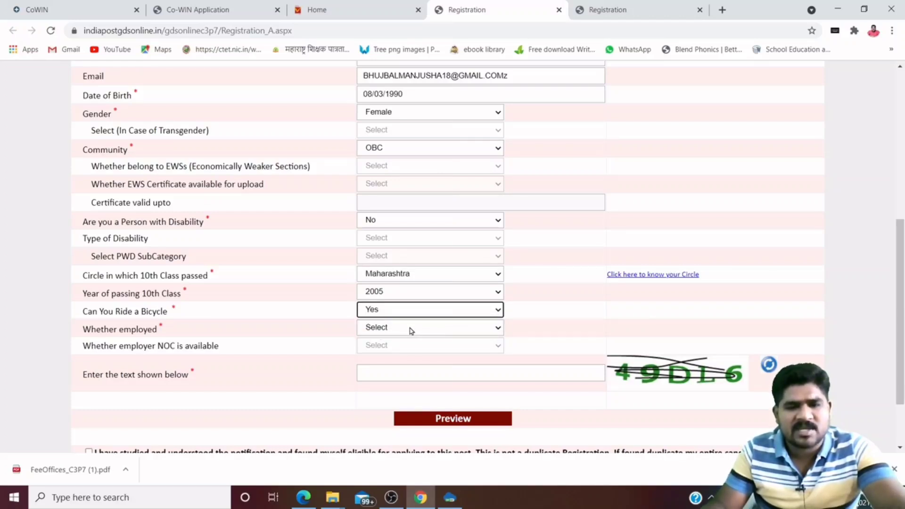
left_click(496, 330)
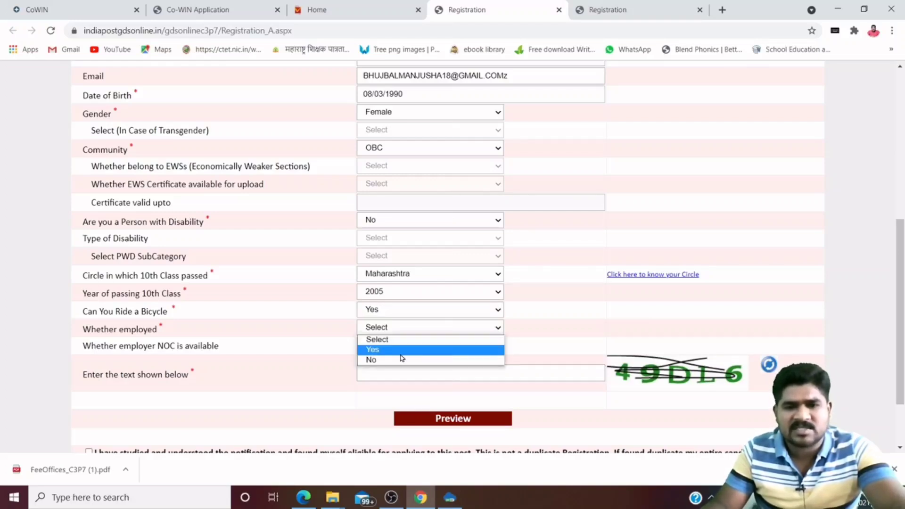
left_click(383, 350)
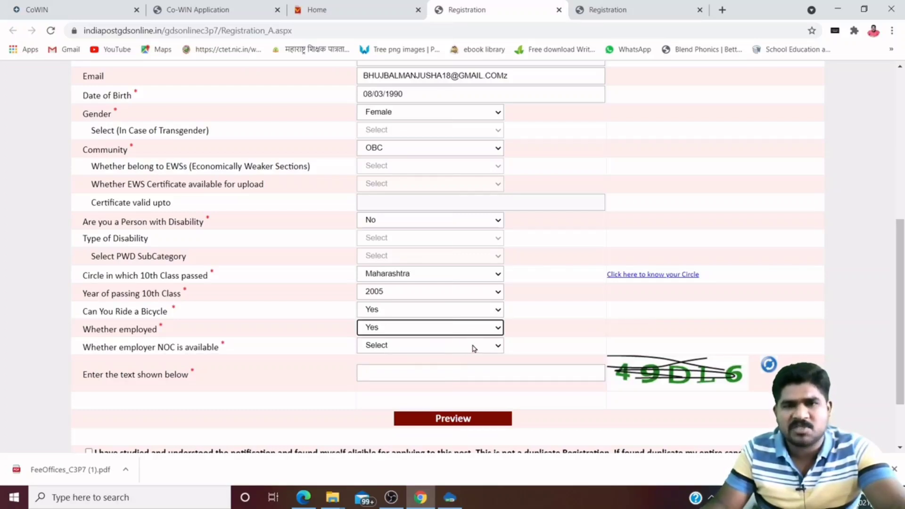
left_click(495, 347)
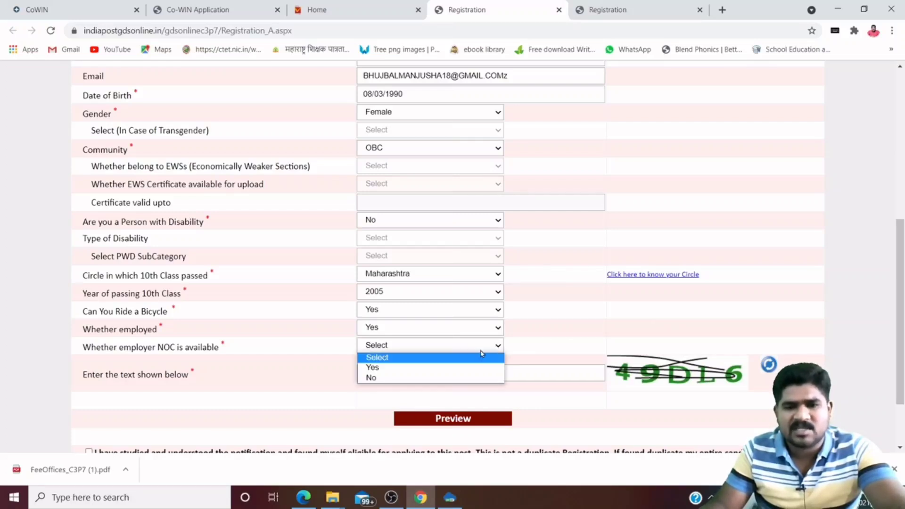
left_click(394, 368)
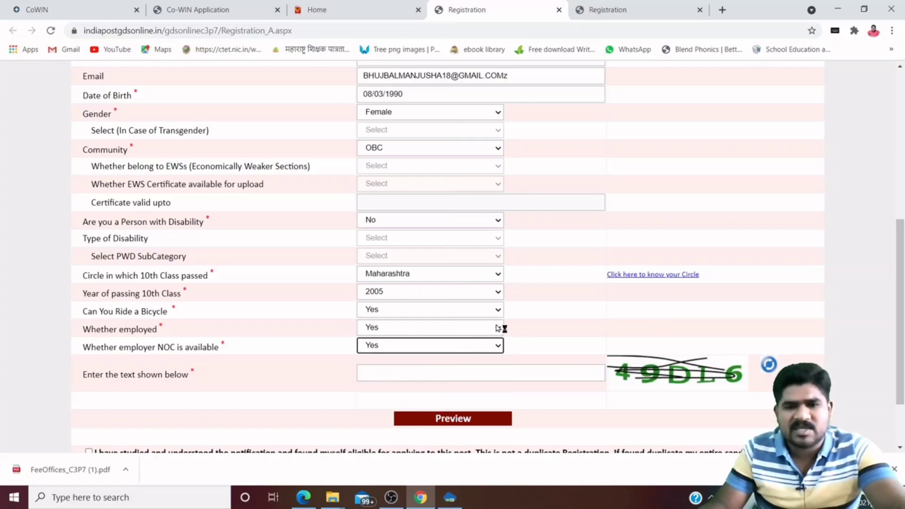
left_click(498, 328)
left_click(391, 359)
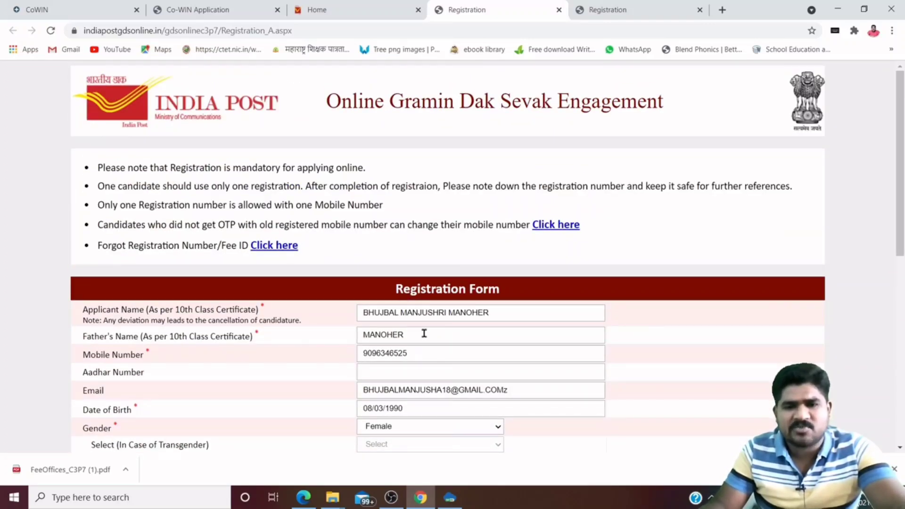
Step: Type the characters shown in the captcha image into the captcha box
scroll(424, 333, "down", 3)
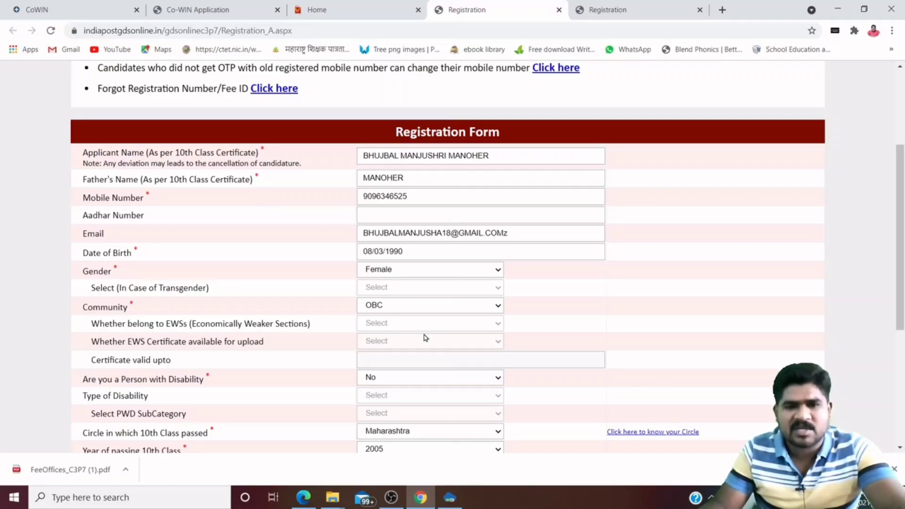
scroll(426, 338, "up", 3)
scroll(426, 338, "down", 6)
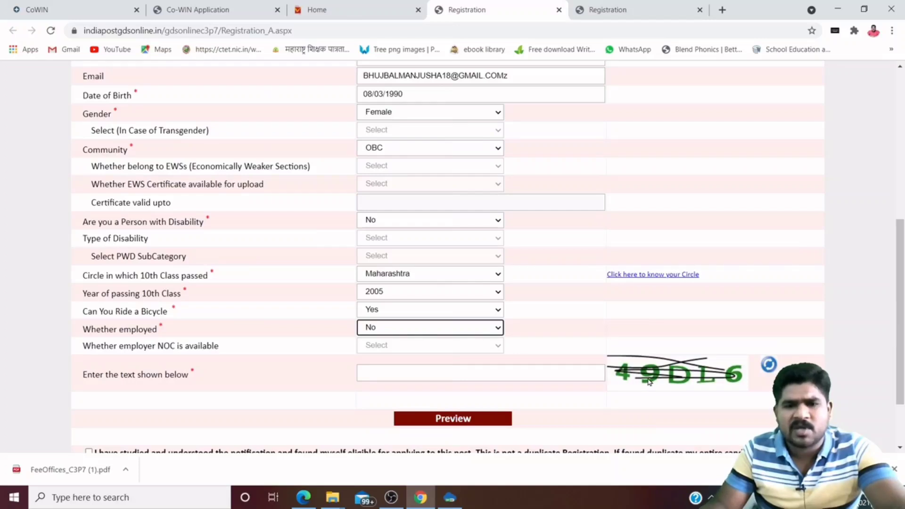
left_click(415, 375)
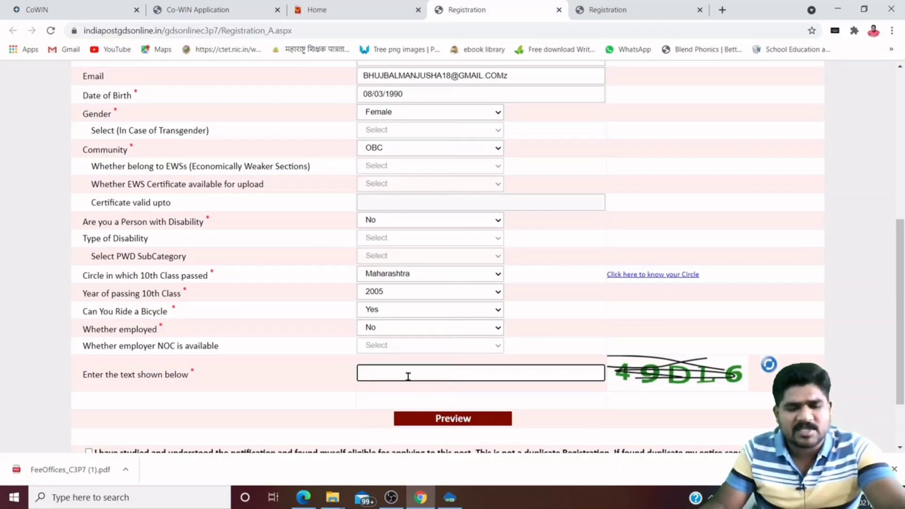
type("49DL6z")
scroll(408, 375, "down", 2)
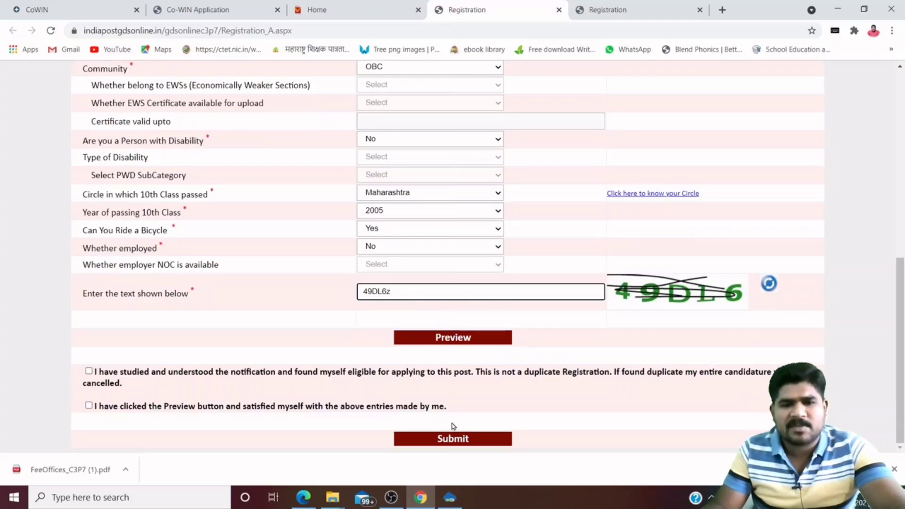
Step: Preview the entered registration details, review them, and close the dialog with Ok
left_click(448, 338)
scroll(420, 314, "up", 10)
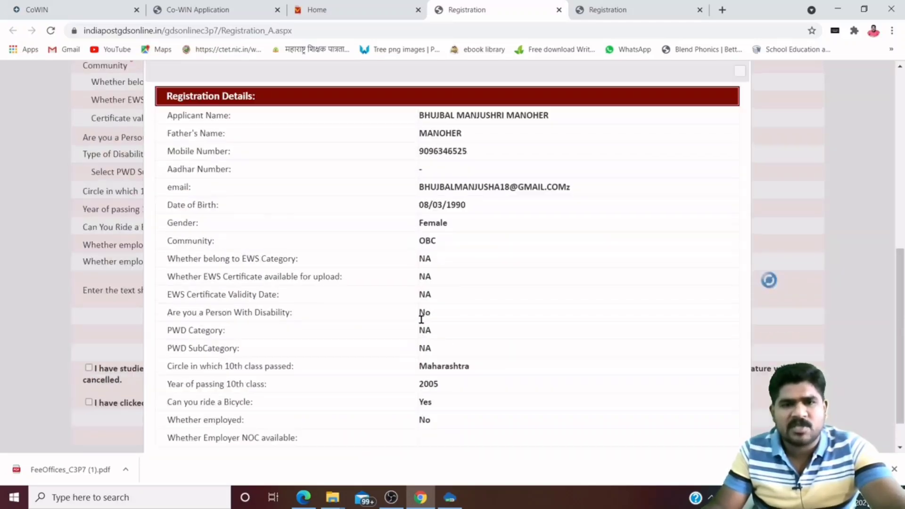
scroll(421, 319, "down", 6)
scroll(421, 319, "down", 1)
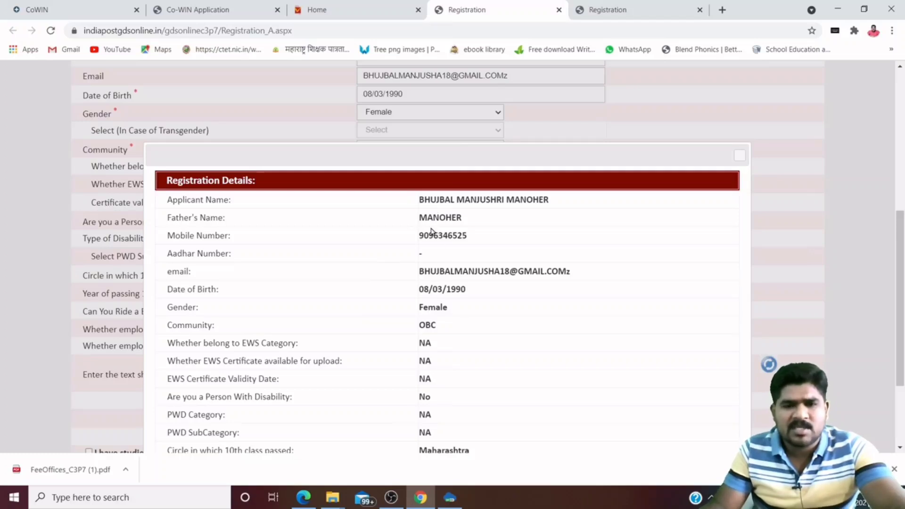
scroll(430, 231, "down", 3)
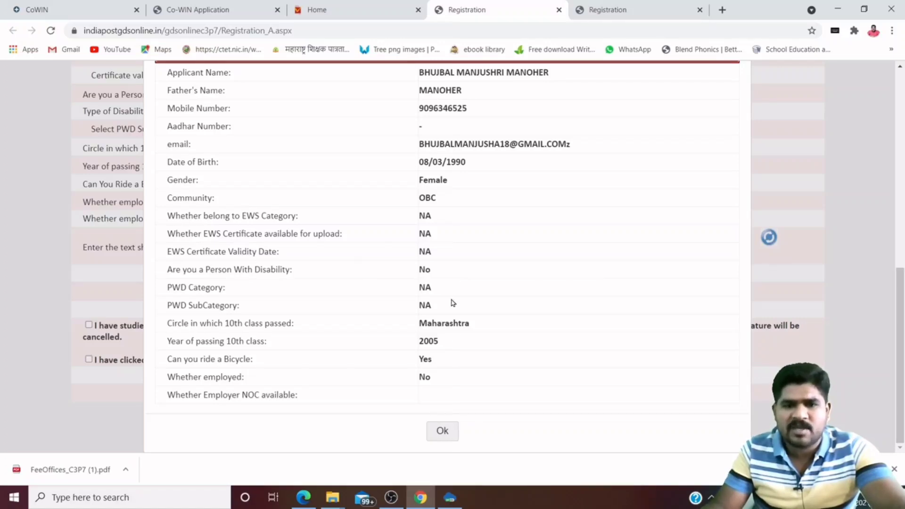
left_click(442, 432)
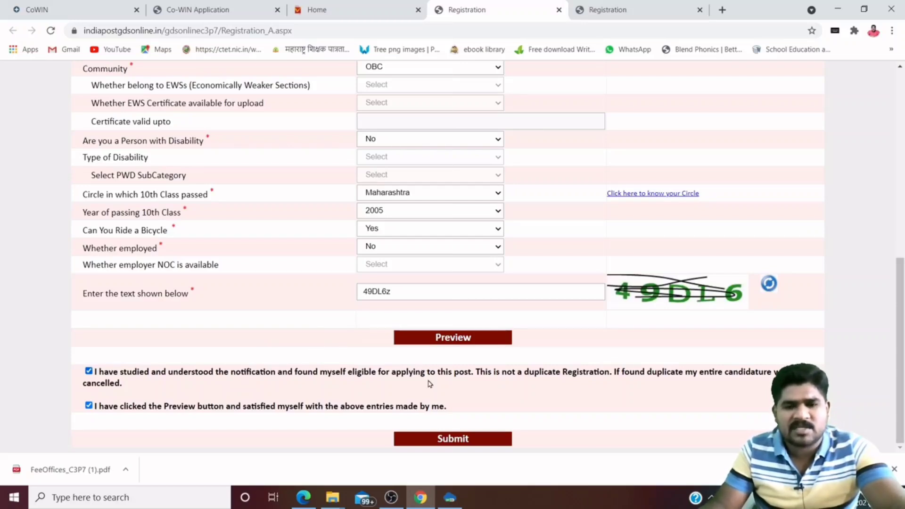
Step: Submit the registration, select the issued registration number, and cancel printing the confirmation page
left_click(447, 440)
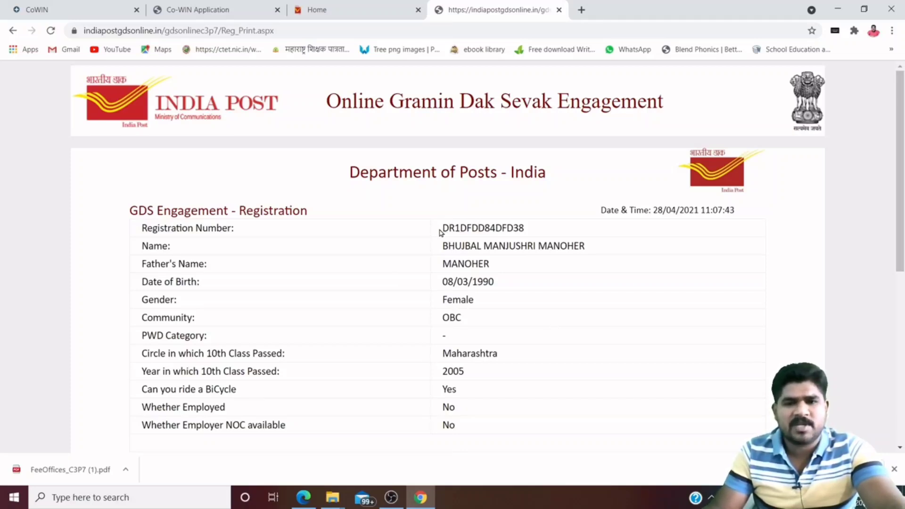
left_click_drag(442, 228, 532, 234)
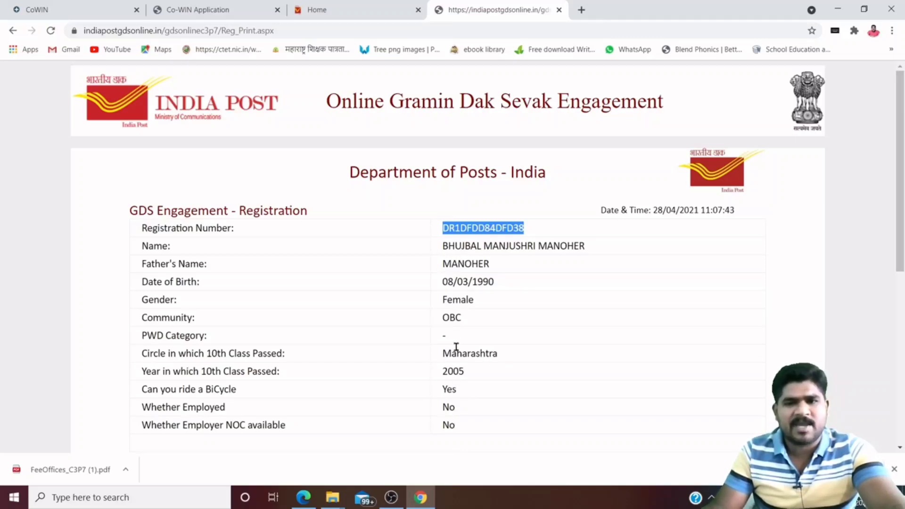
scroll(456, 348, "down", 5)
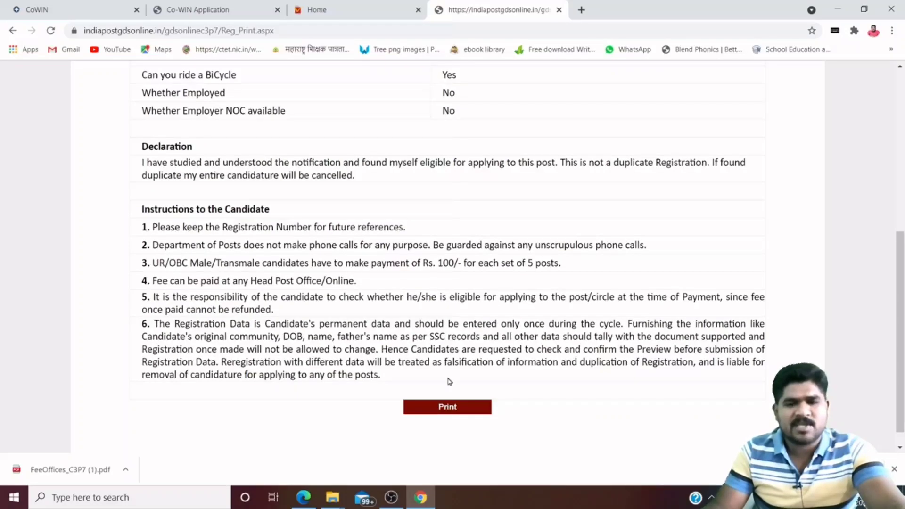
left_click(442, 407)
key("Escape")
scroll(430, 359, "up", 6)
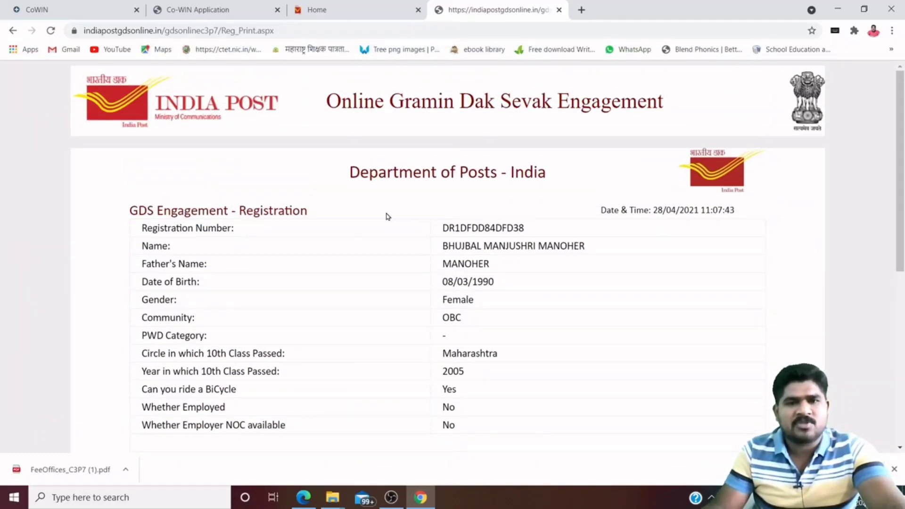
left_click(337, 16)
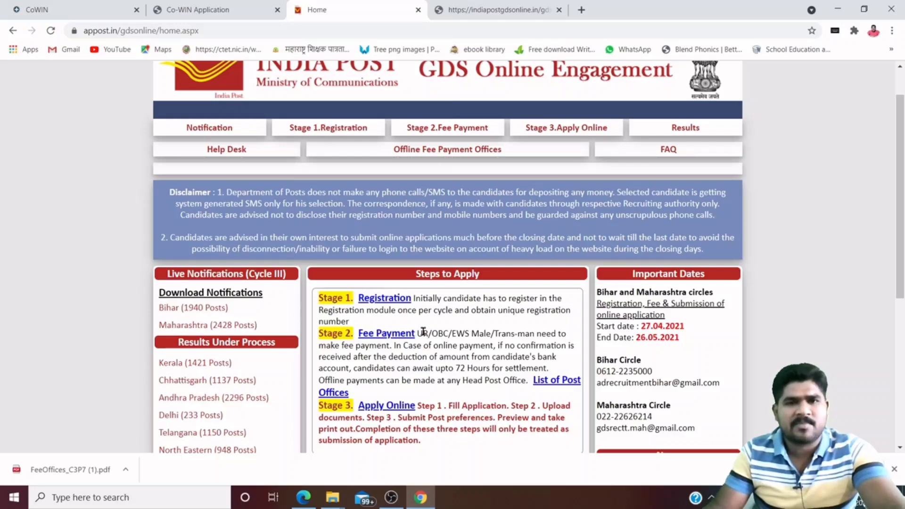
Step: On the Fee Payment page, paste the registration number; the portal reports no fee is required
left_click(377, 335)
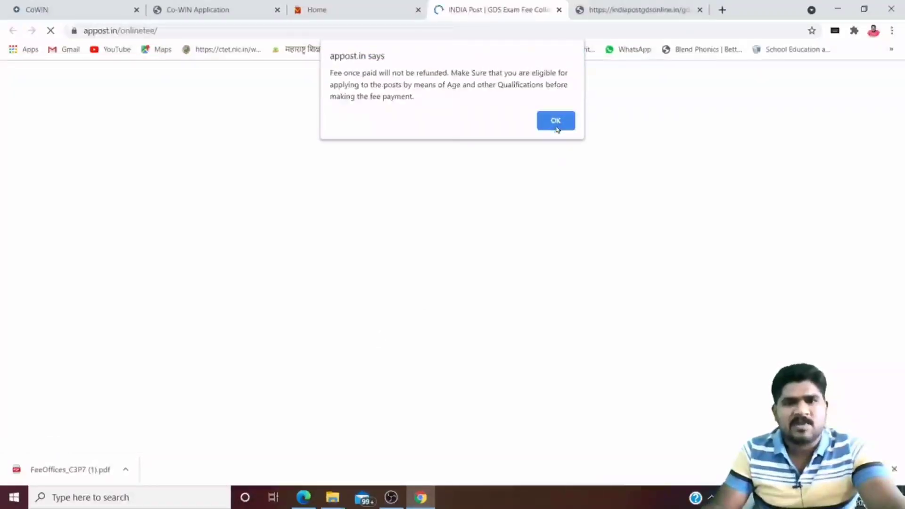
left_click(556, 126)
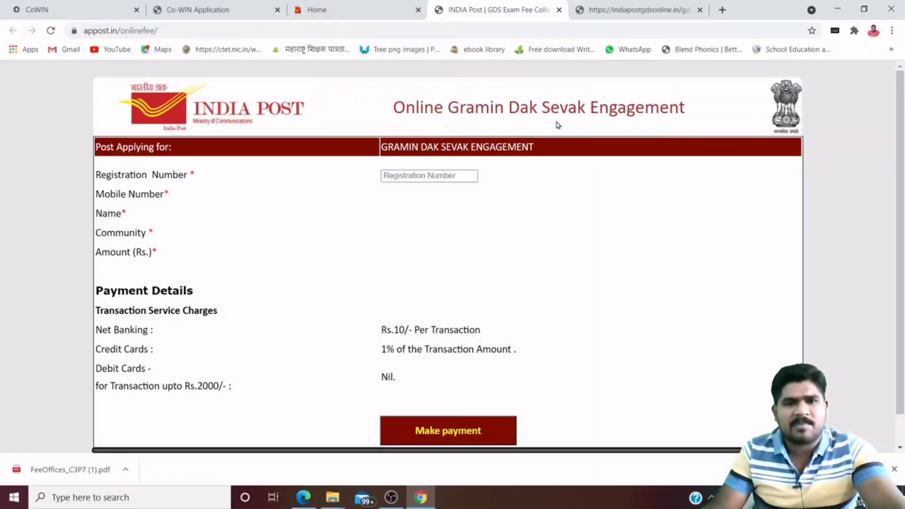
left_click(405, 176)
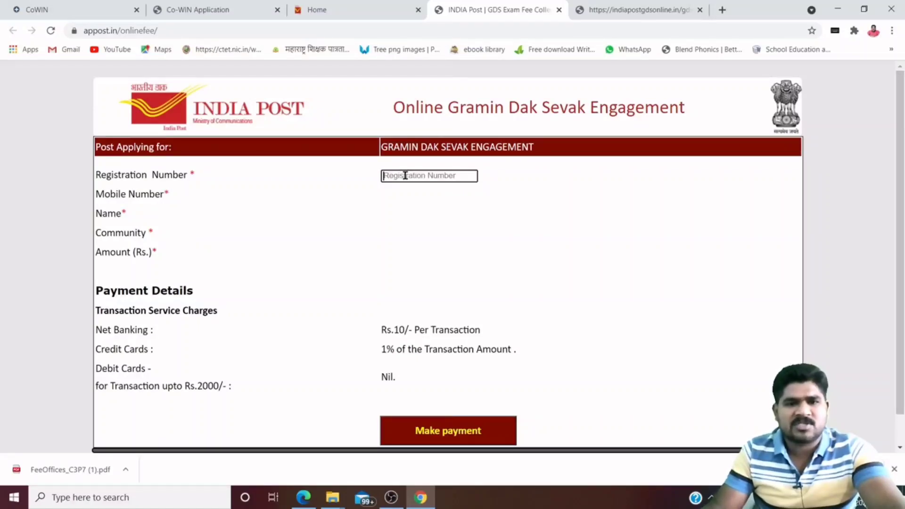
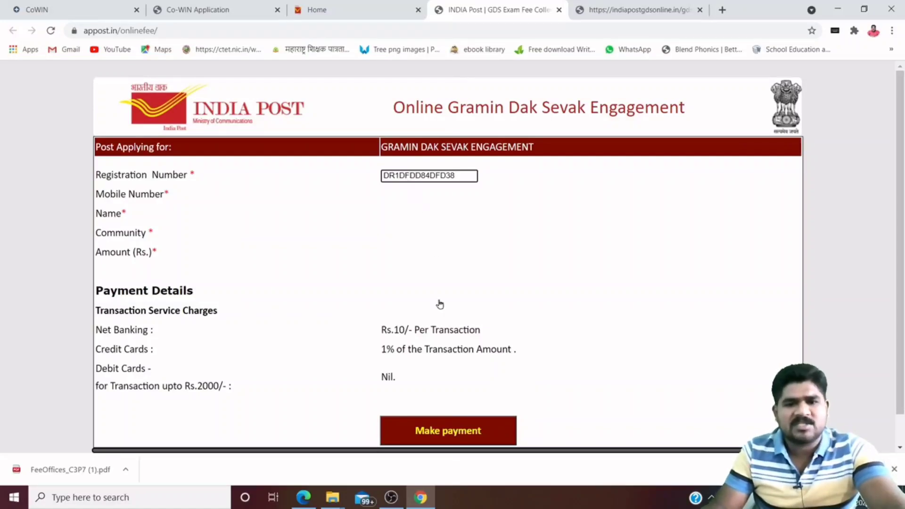
left_click(514, 261)
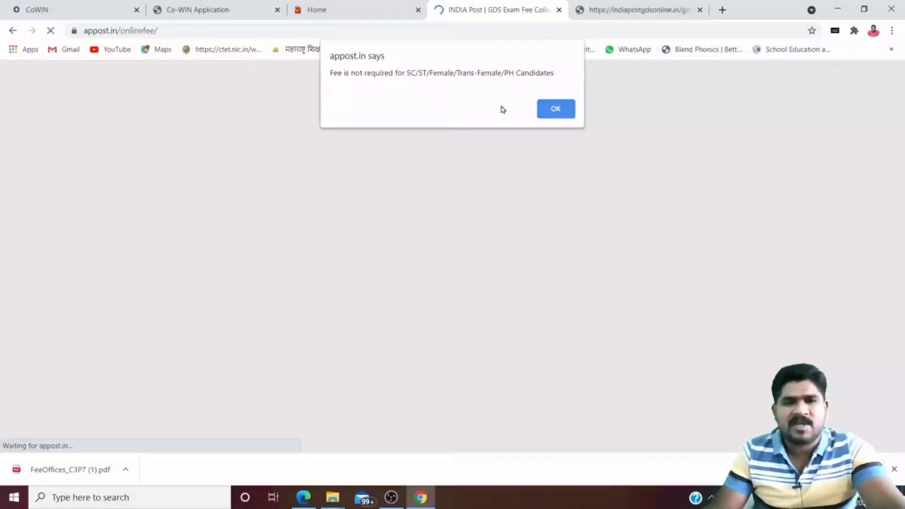
left_click(549, 109)
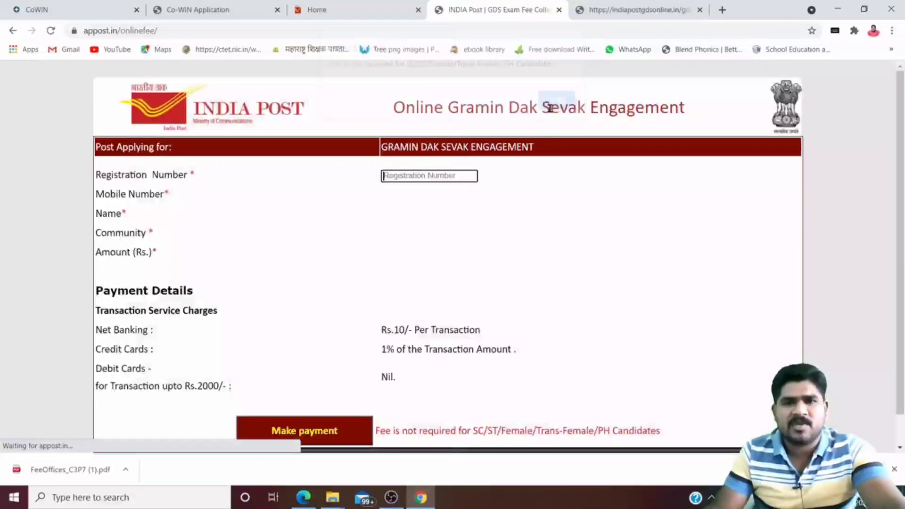
left_click(422, 176)
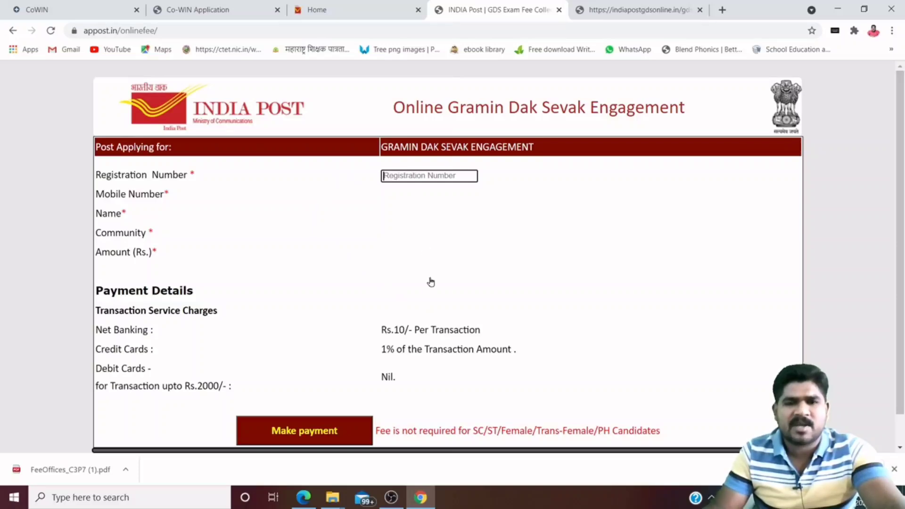
Step: Return to the GDS home page and open the Stage 3 Apply Online form
left_click(348, 12)
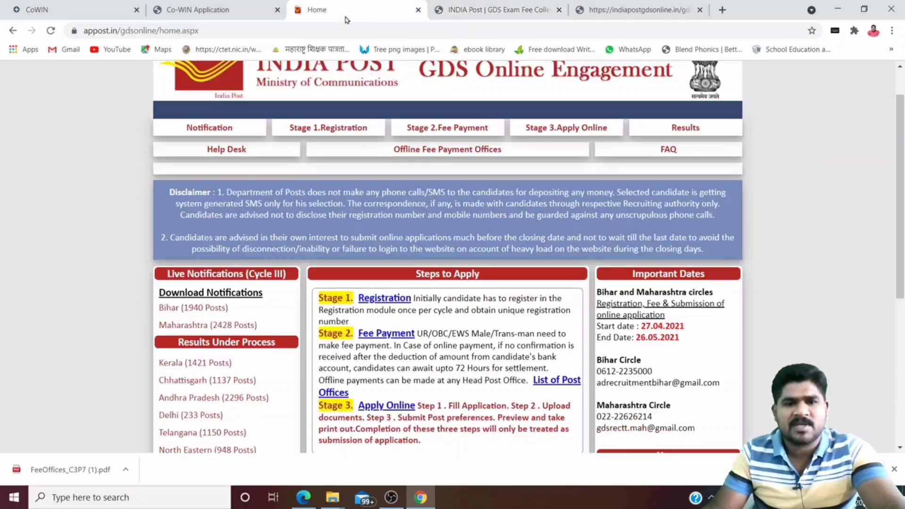
scroll(373, 358, "down", 3)
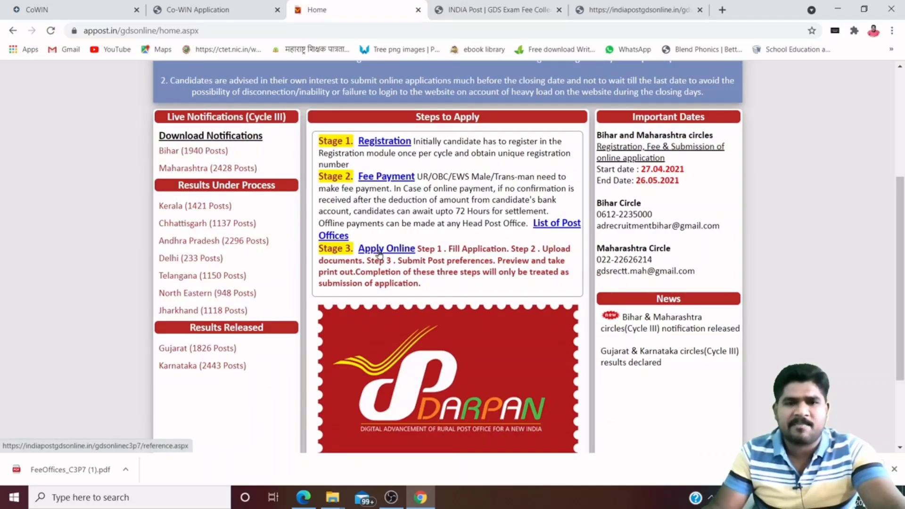
left_click(379, 251)
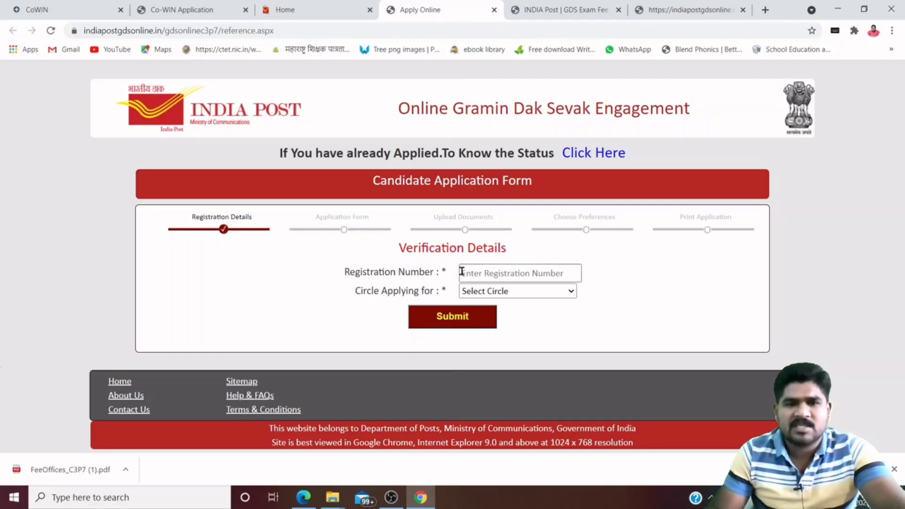
Step: Paste the registration number, choose the Maharashtra circle, and submit the verification details
left_click(495, 273)
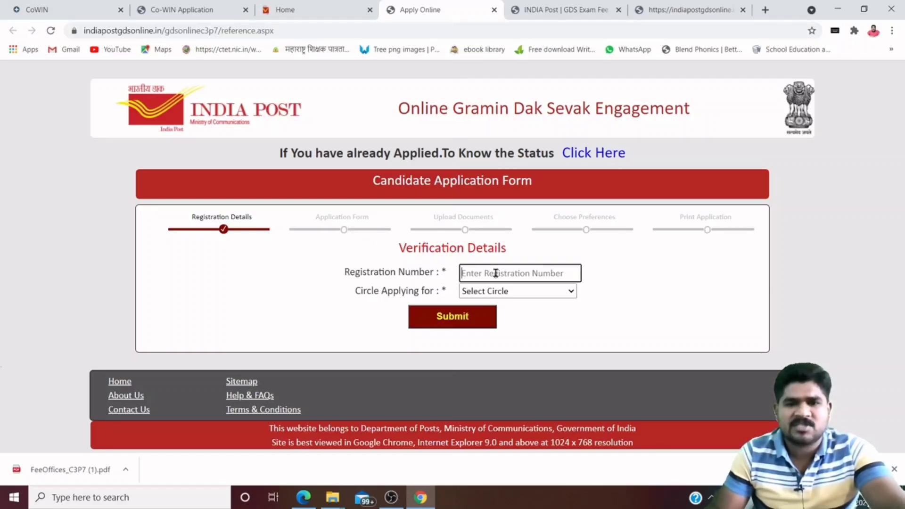
type("V")
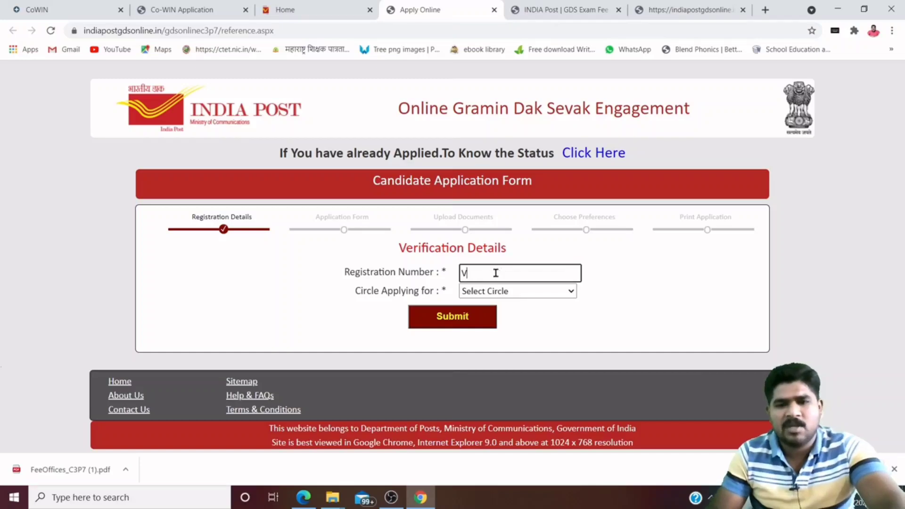
key("BackSpace")
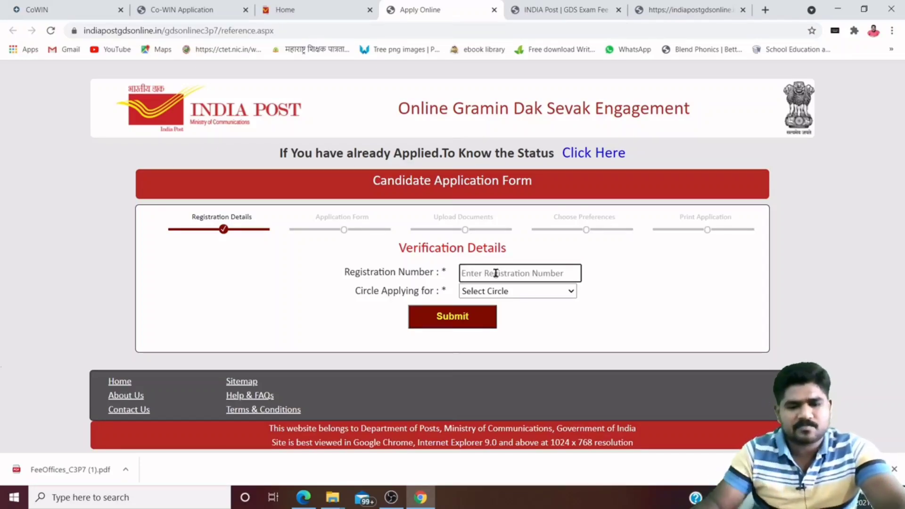
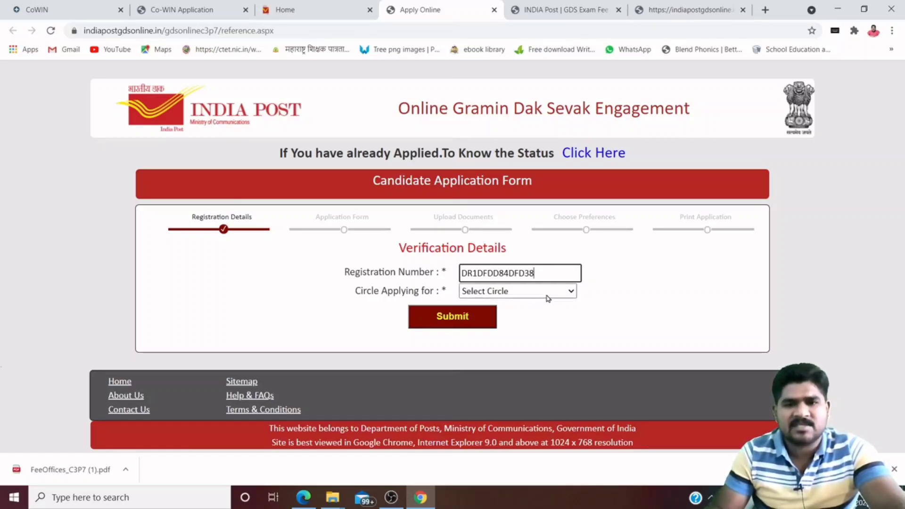
left_click(571, 292)
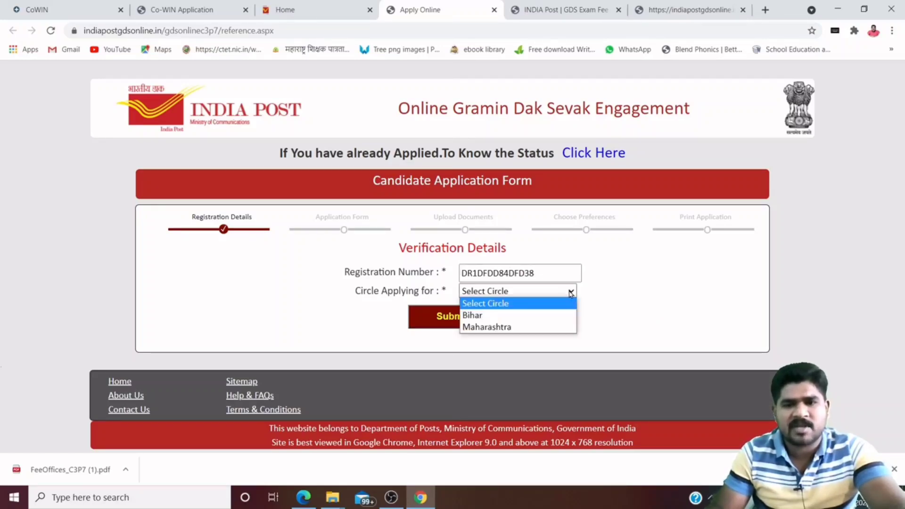
left_click(503, 327)
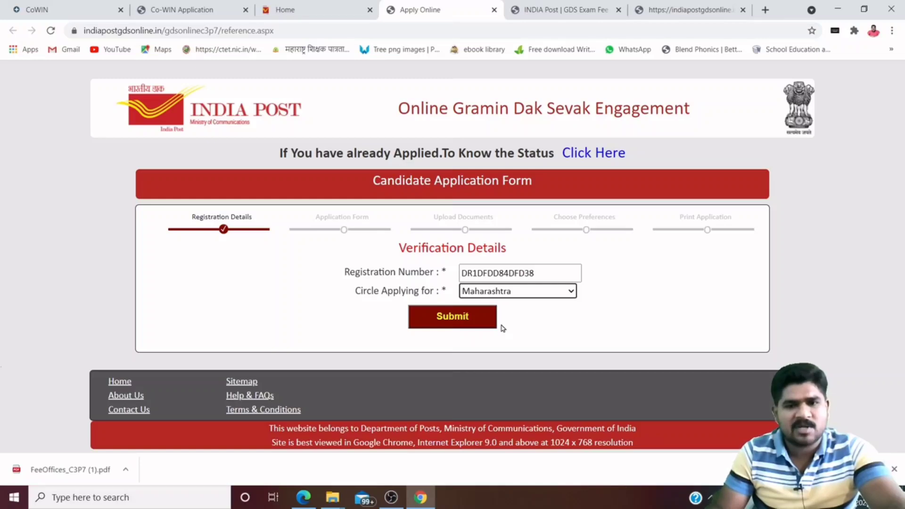
left_click(444, 321)
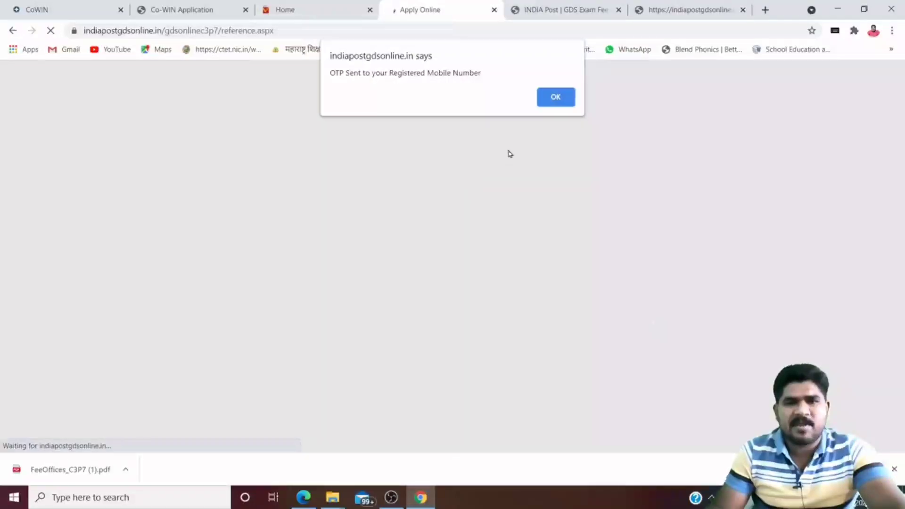
Step: Dismiss the OTP notice, enter the received OTP, and proceed to the application form
left_click(556, 97)
left_click(478, 348)
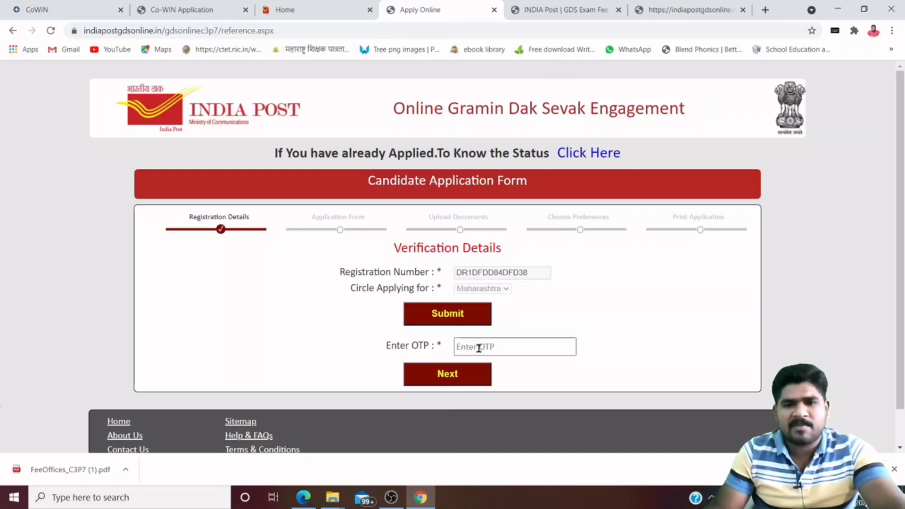
left_click(478, 347)
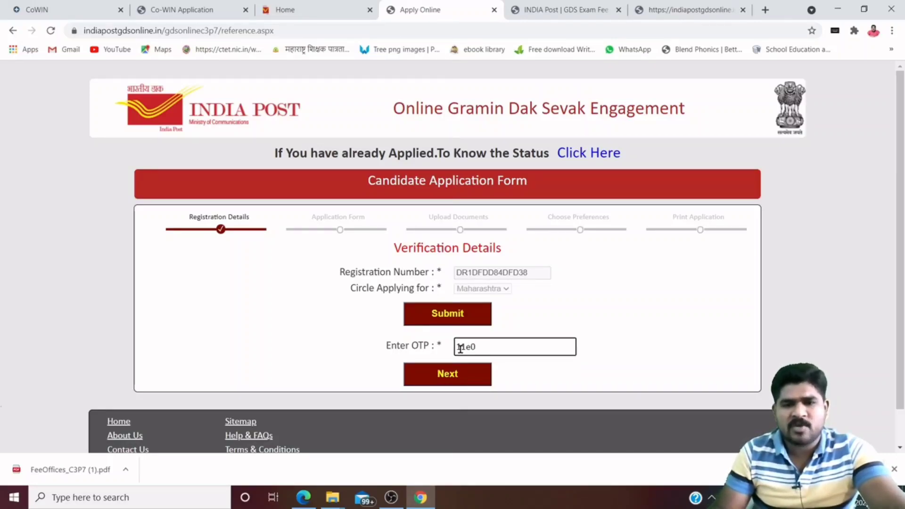
left_click(446, 374)
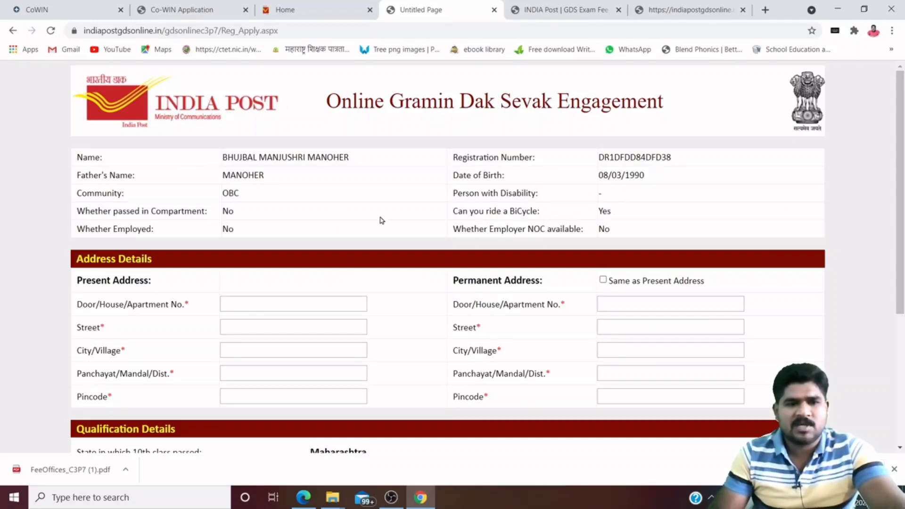
Step: Fill in the present address and tick Same as Present Address for the permanent address
scroll(381, 220, "down", 3)
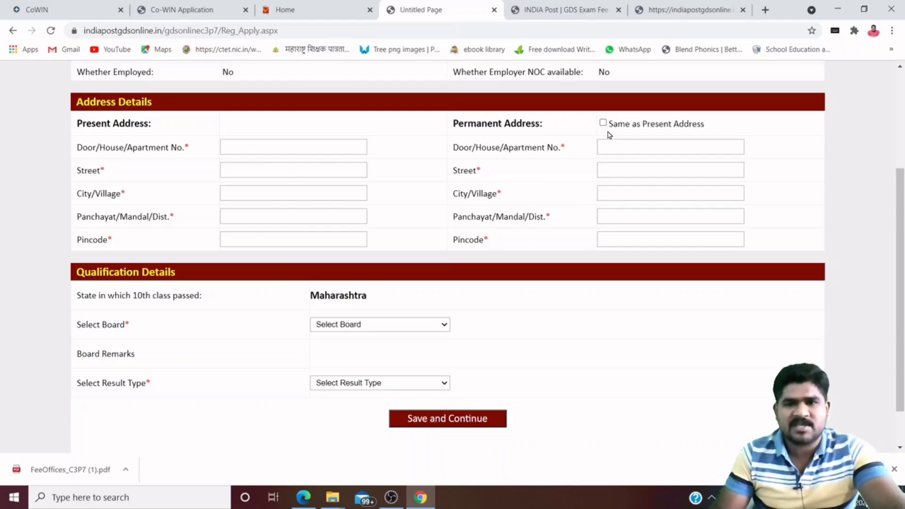
left_click(256, 146)
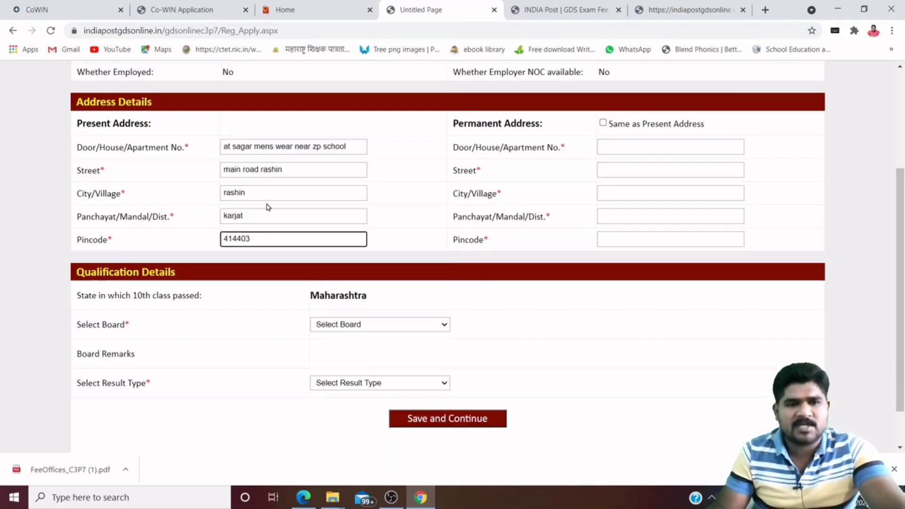
left_click(409, 194)
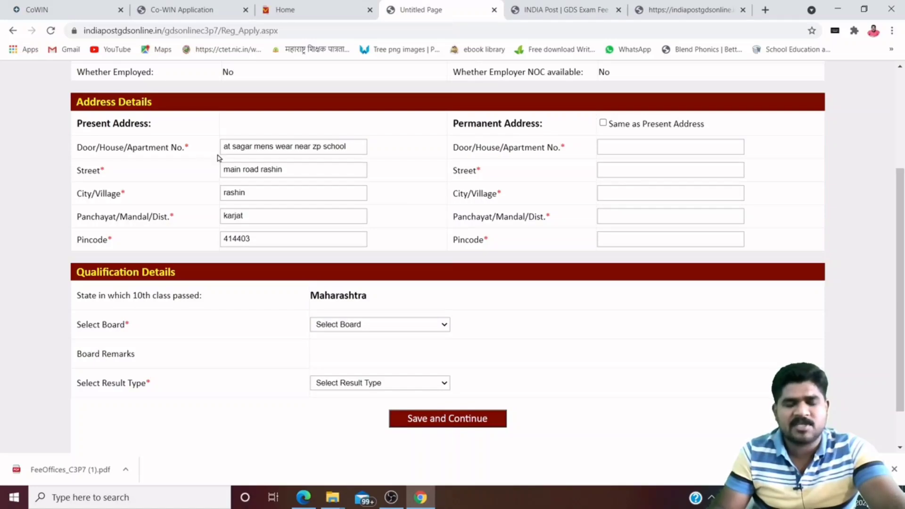
left_click(603, 123)
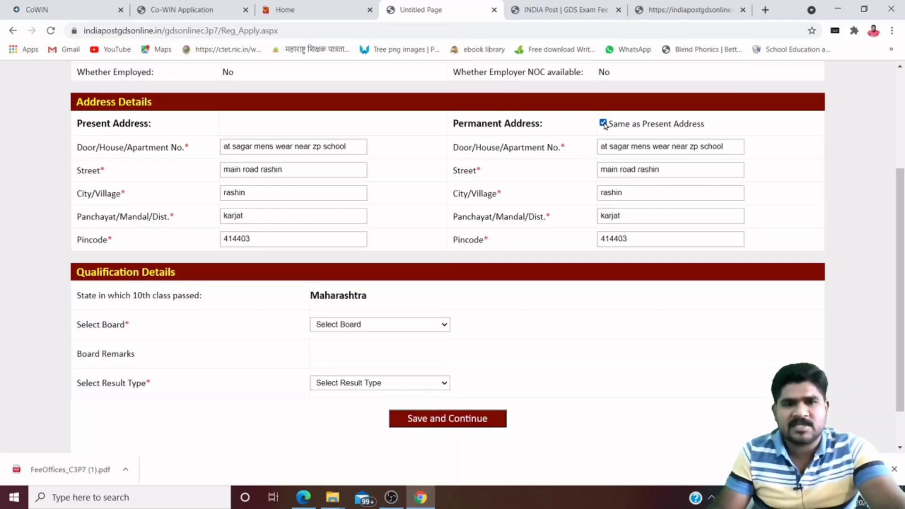
left_click(603, 123)
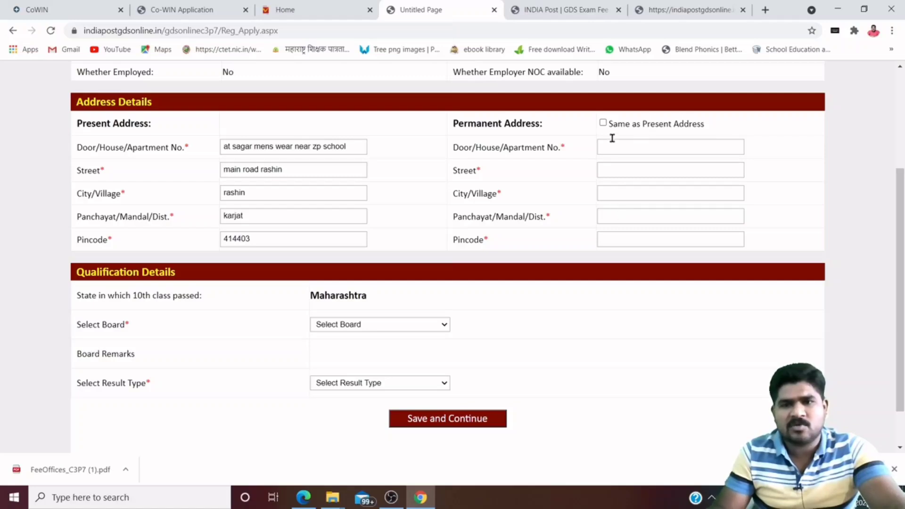
left_click(603, 123)
scroll(308, 304, "down", 1)
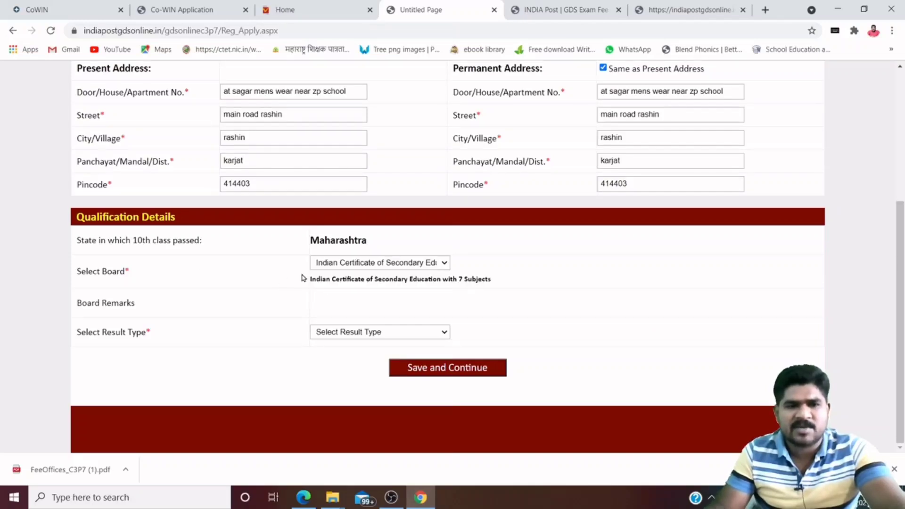
Step: Choose Maharashtra State Board With 750 Marks as the 10th board and Marks as result type
left_click(445, 263)
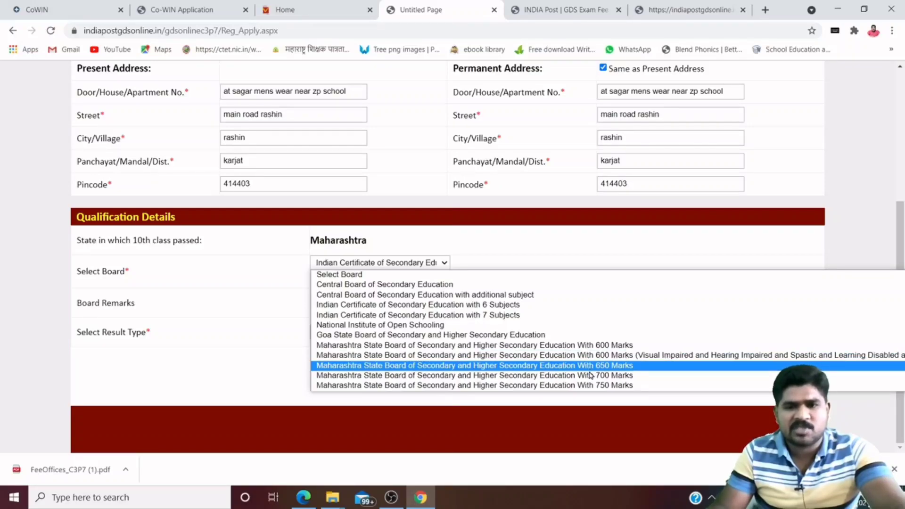
left_click(528, 385)
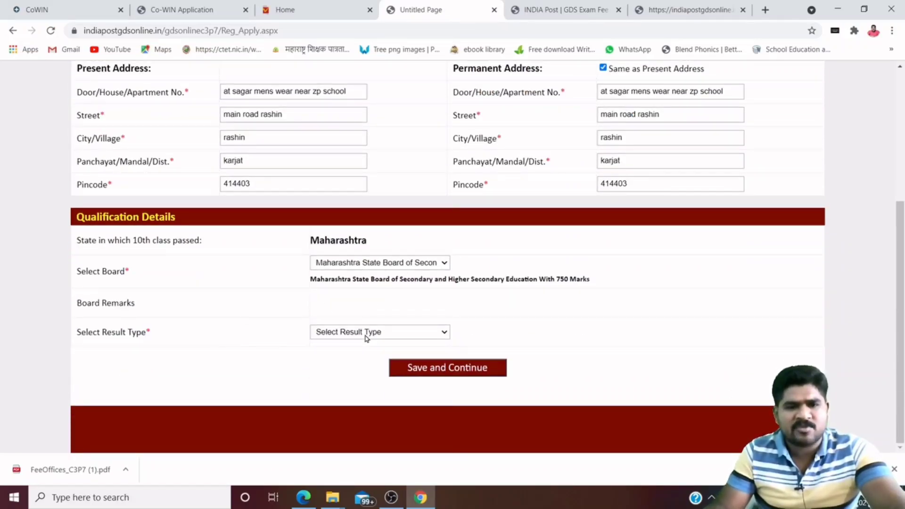
left_click(445, 332)
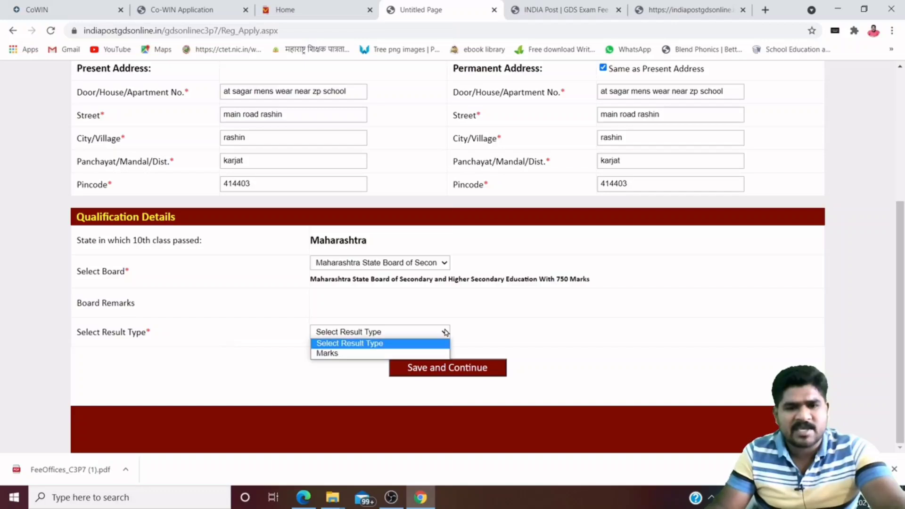
left_click(351, 354)
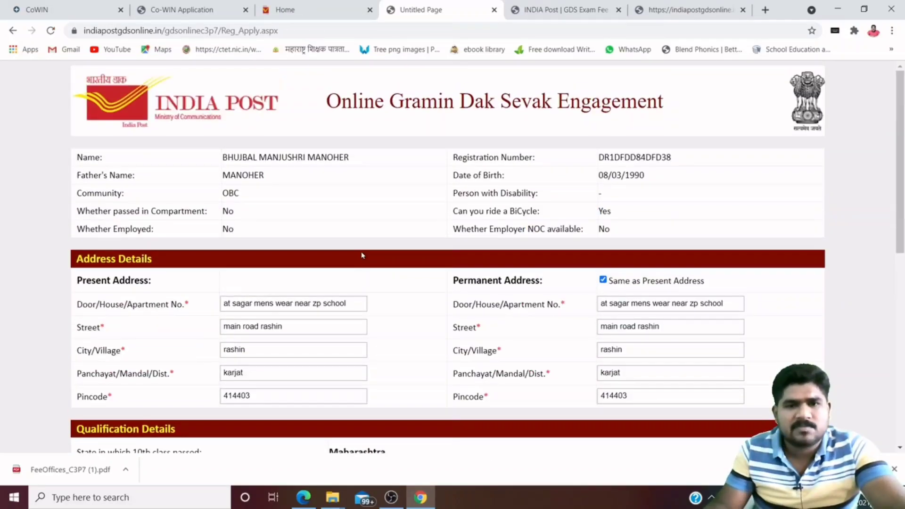
scroll(361, 256, "down", 3)
scroll(361, 256, "down", 3)
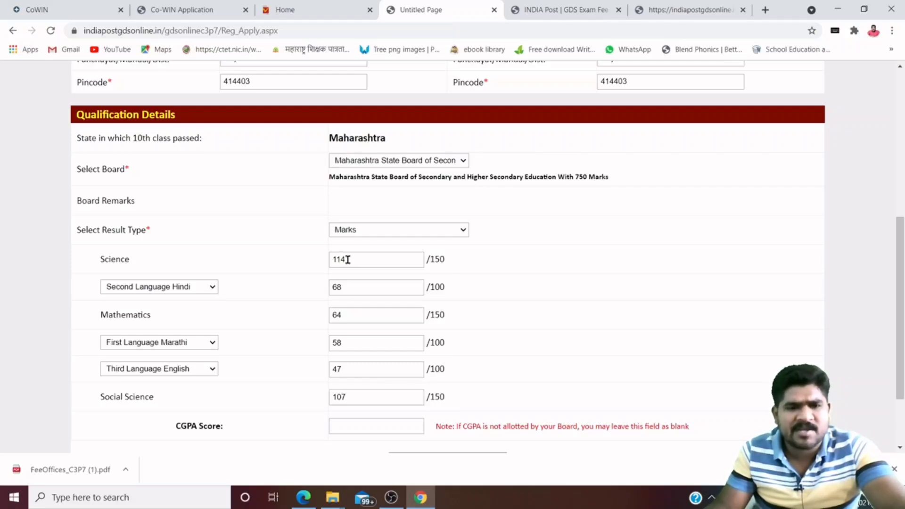
left_click(213, 289)
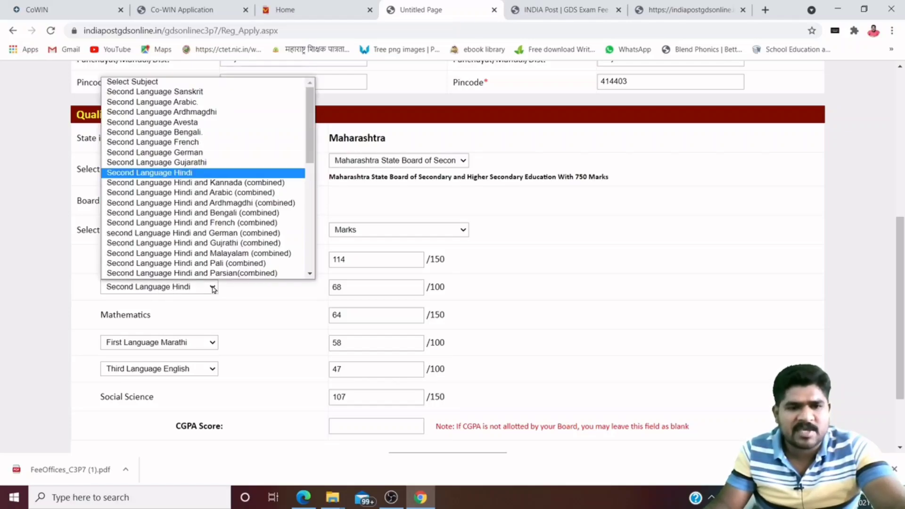
left_click(200, 174)
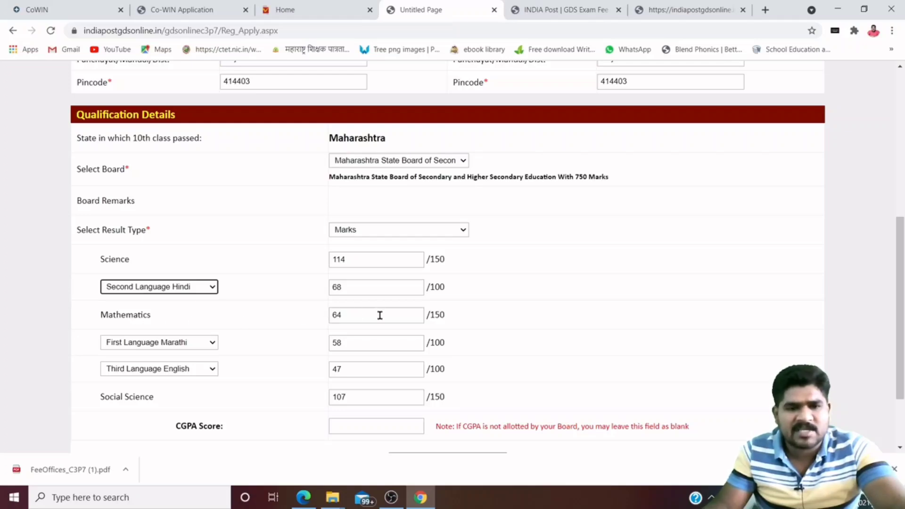
left_click(212, 343)
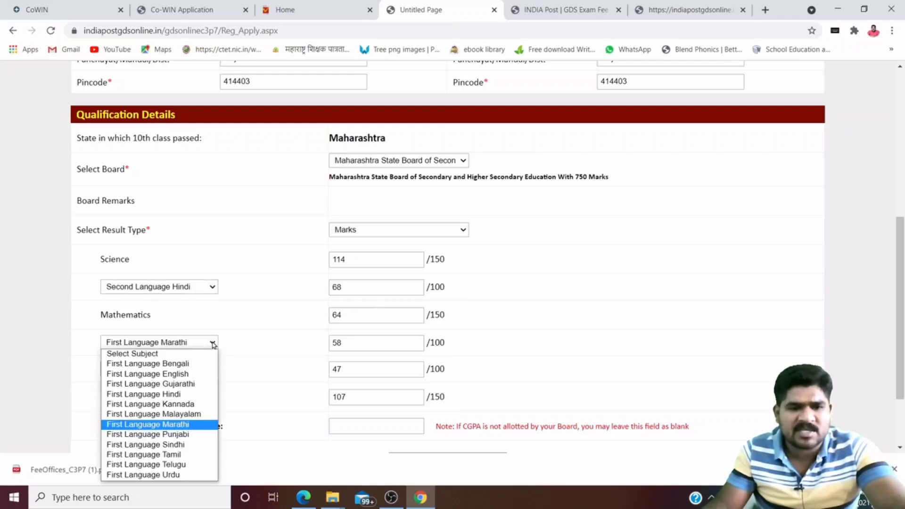
left_click(170, 427)
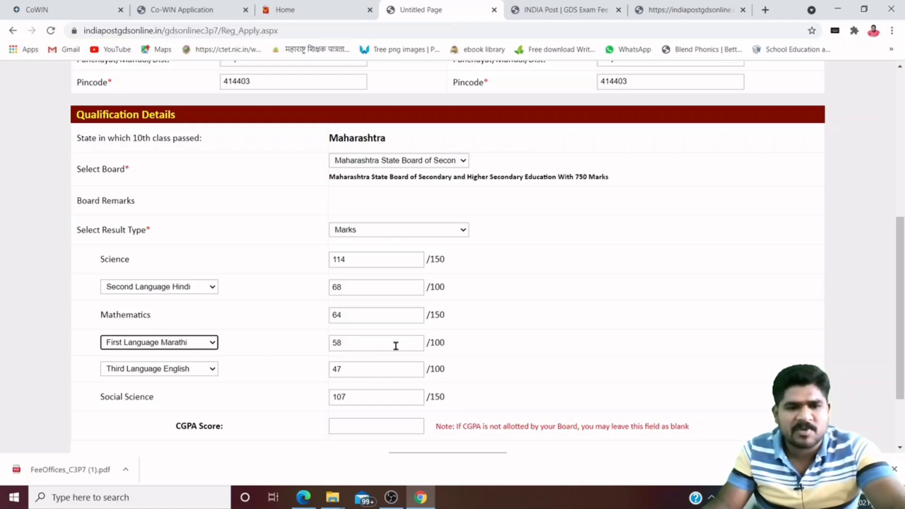
left_click(200, 372)
left_click(211, 371)
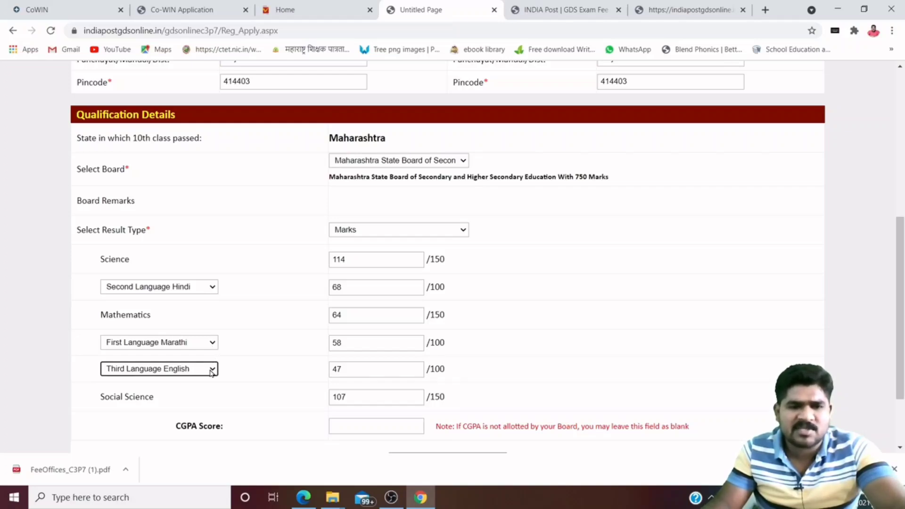
left_click(211, 371)
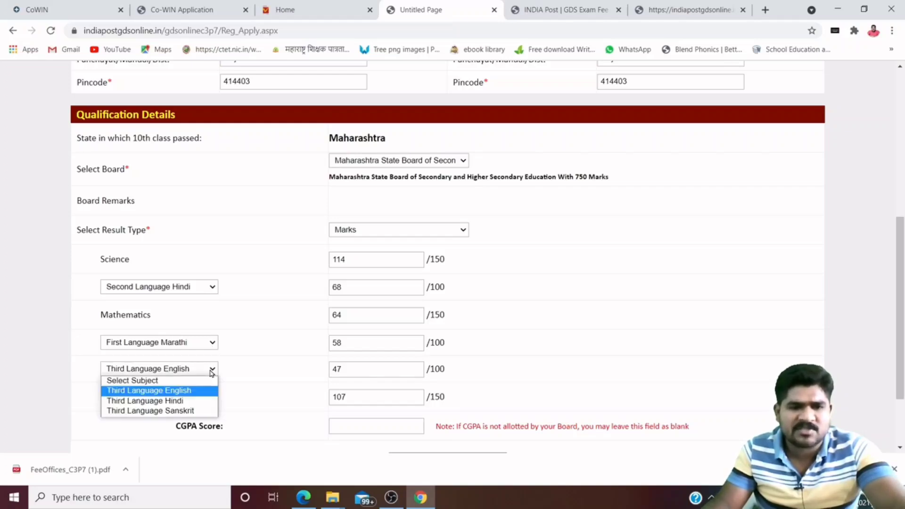
left_click(196, 393)
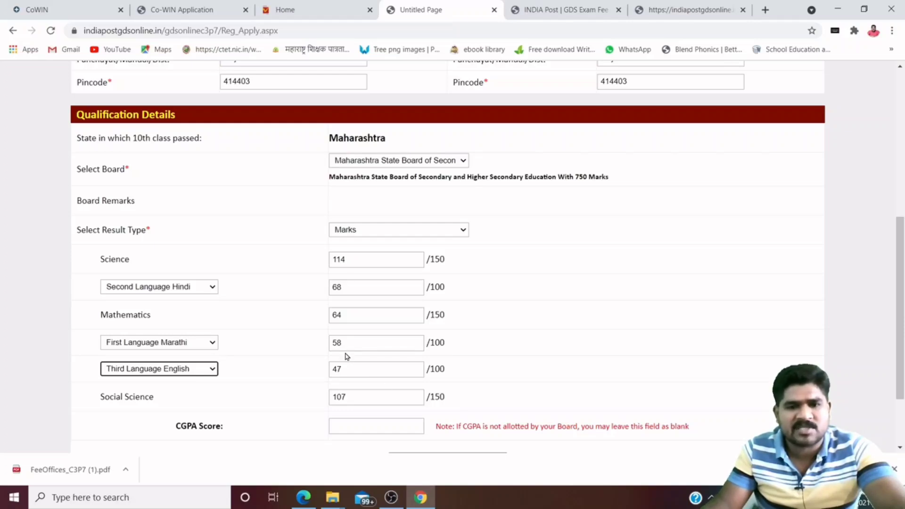
scroll(363, 335, "down", 2)
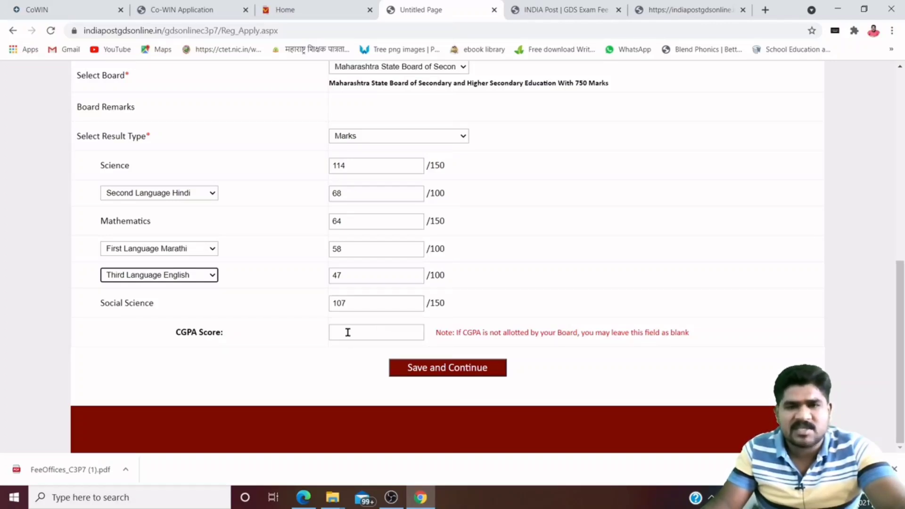
scroll(353, 301, "up", 5)
scroll(360, 267, "down", 5)
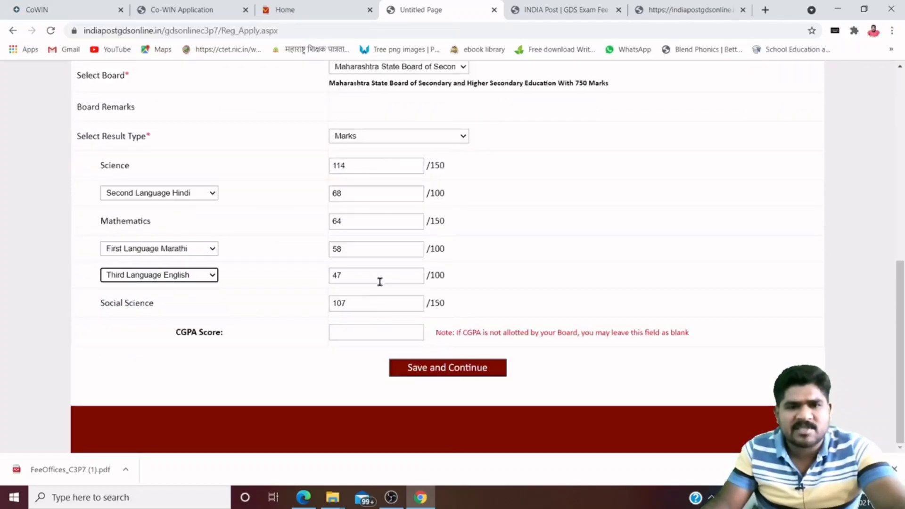
Step: Save the qualification details and review the Upload Documents page for photo, signature and memo
left_click(438, 372)
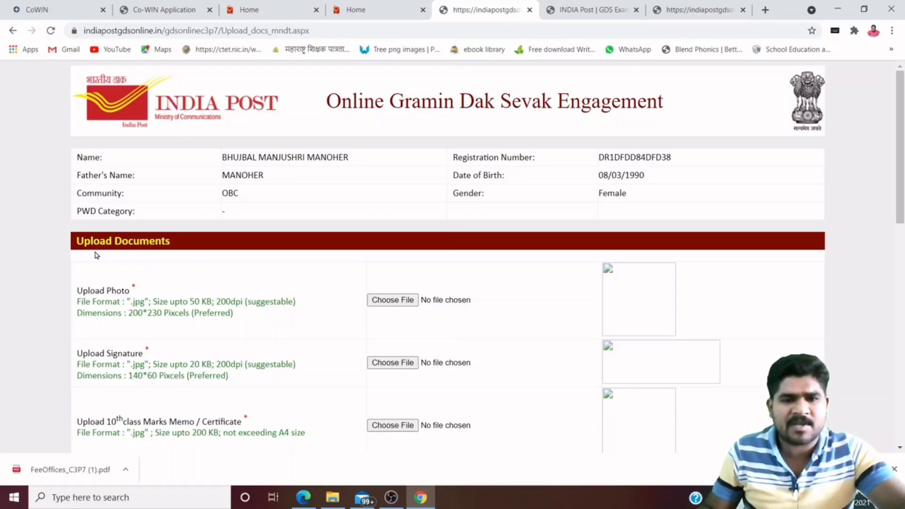
scroll(244, 254, "down", 3)
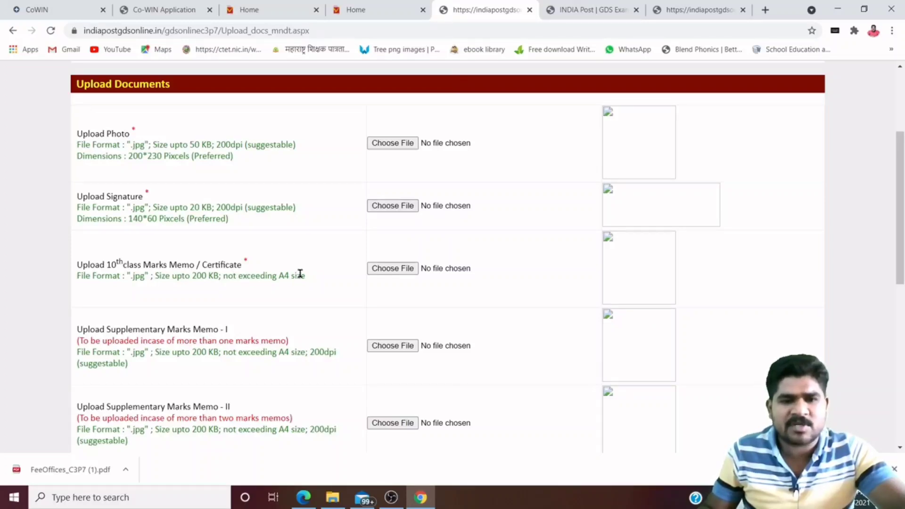
scroll(262, 341, "down", 3)
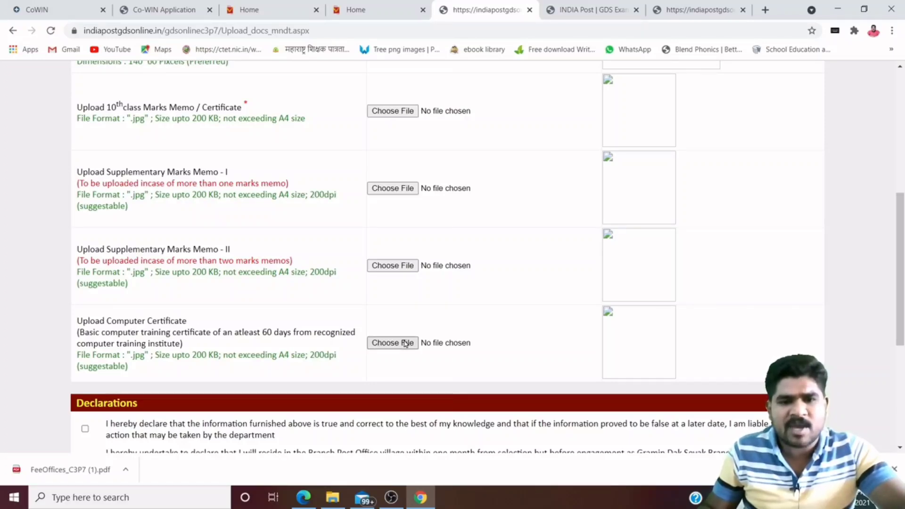
scroll(404, 343, "up", 7)
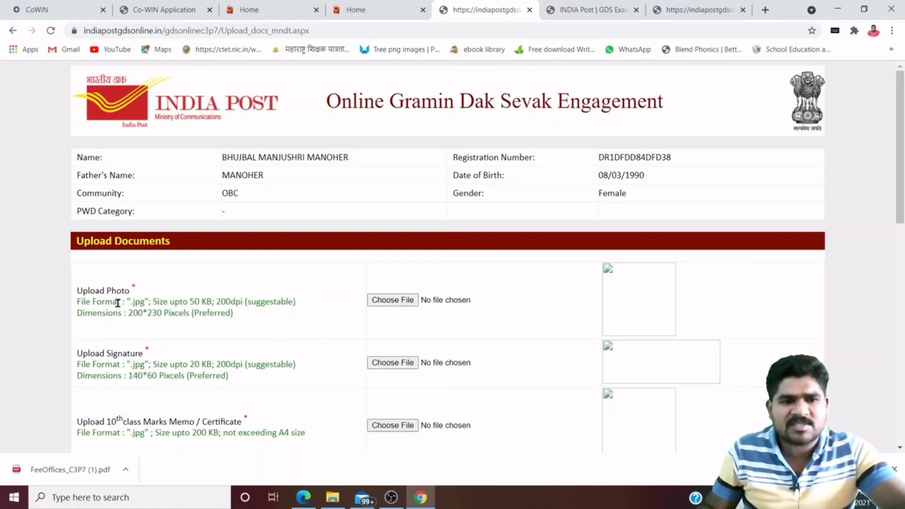
scroll(137, 372, "down", 3)
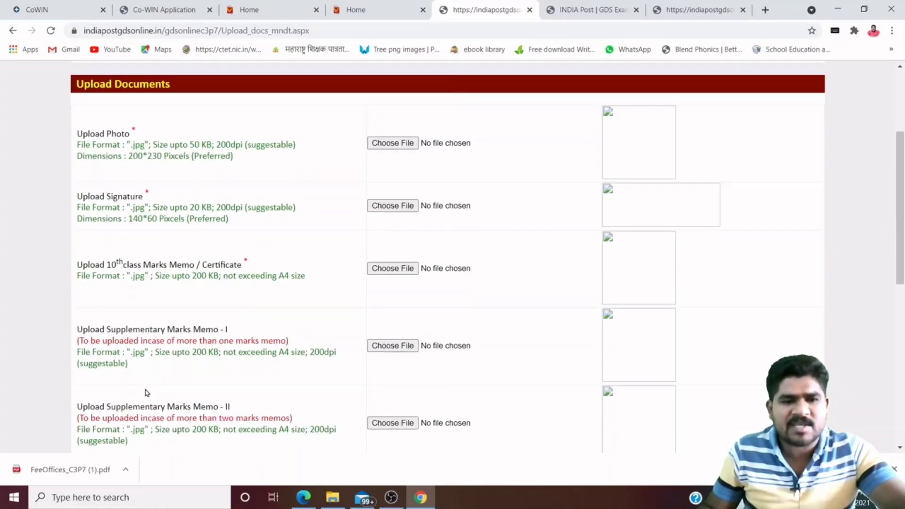
scroll(162, 312, "up", 3)
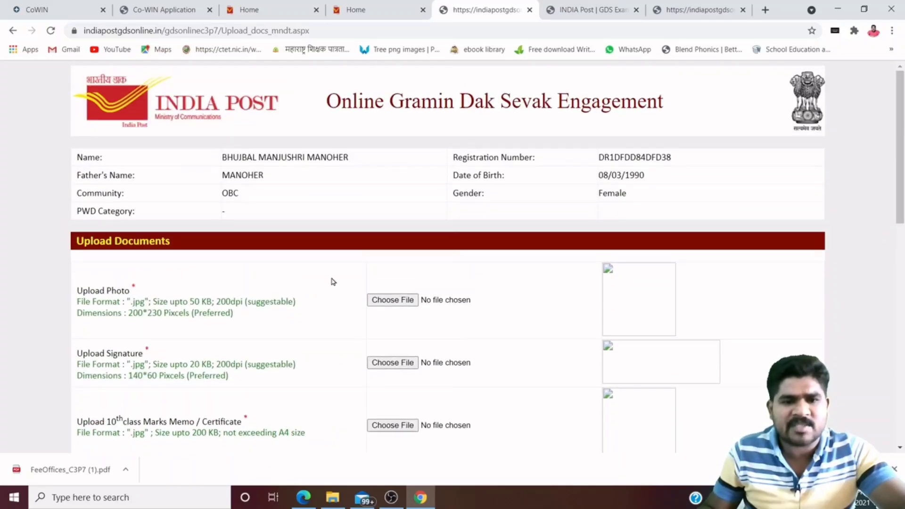
Step: Upload the applicant's photo image from the Downloads folder
left_click(389, 302)
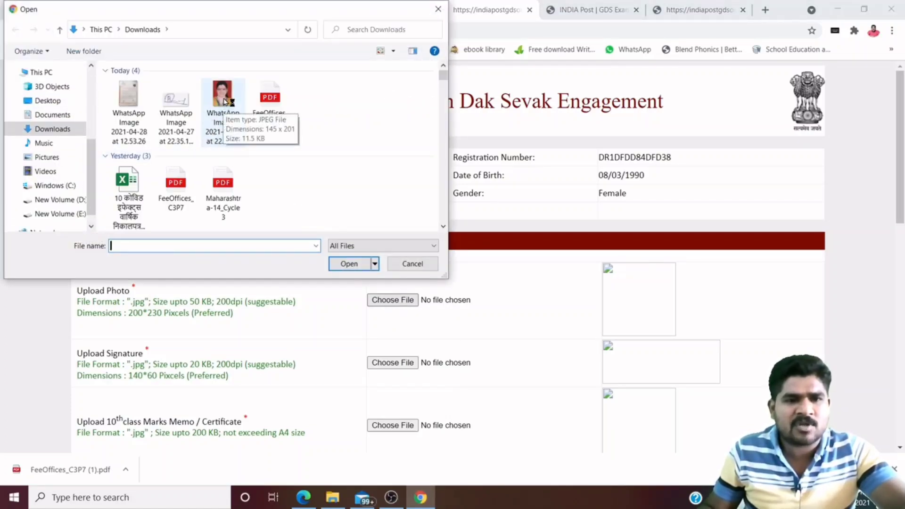
left_click(224, 100)
left_click(349, 264)
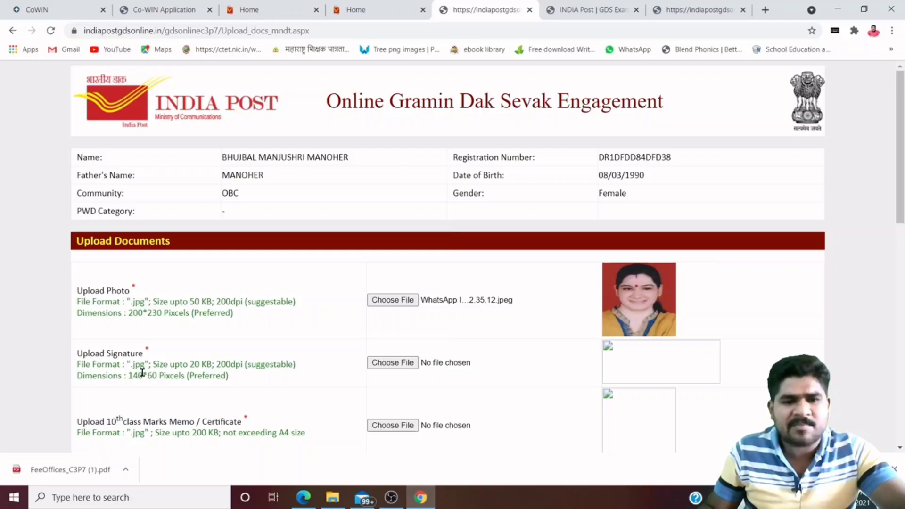
Step: Upload the applicant's signature image from the Downloads folder
scroll(142, 372, "down", 3)
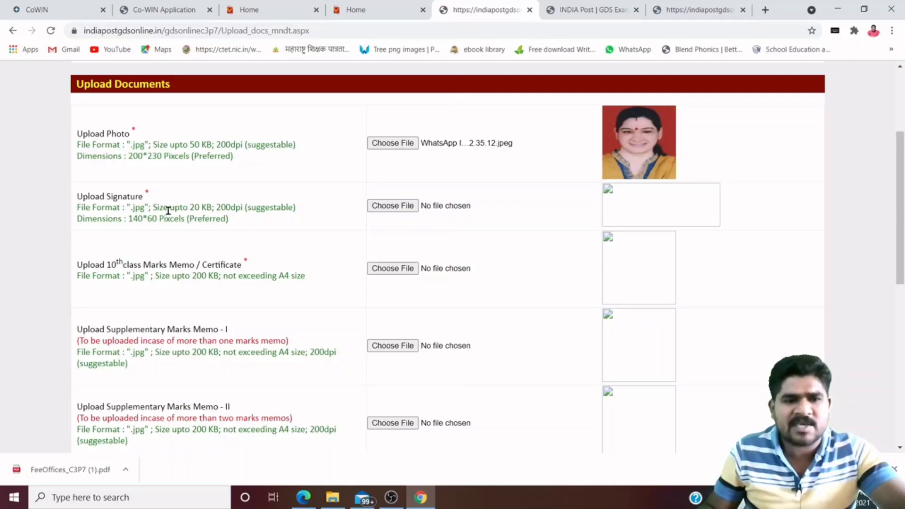
left_click(396, 207)
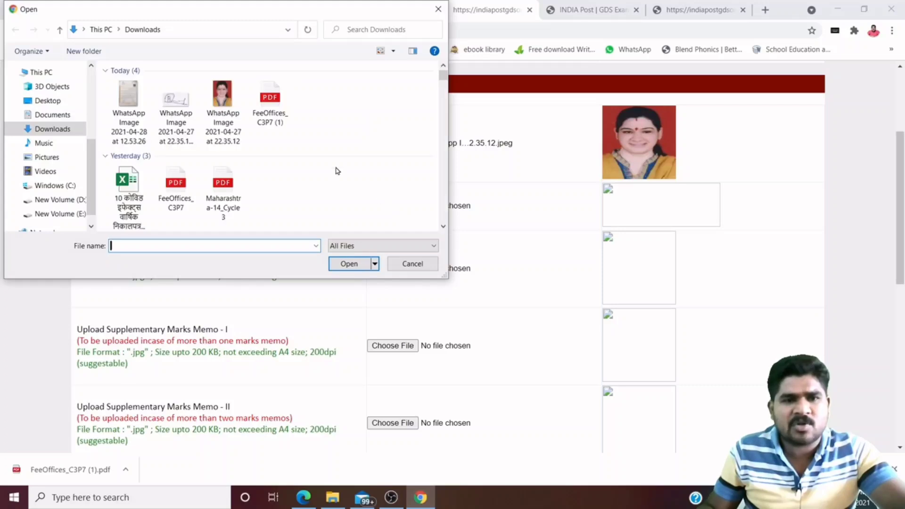
left_click(174, 104)
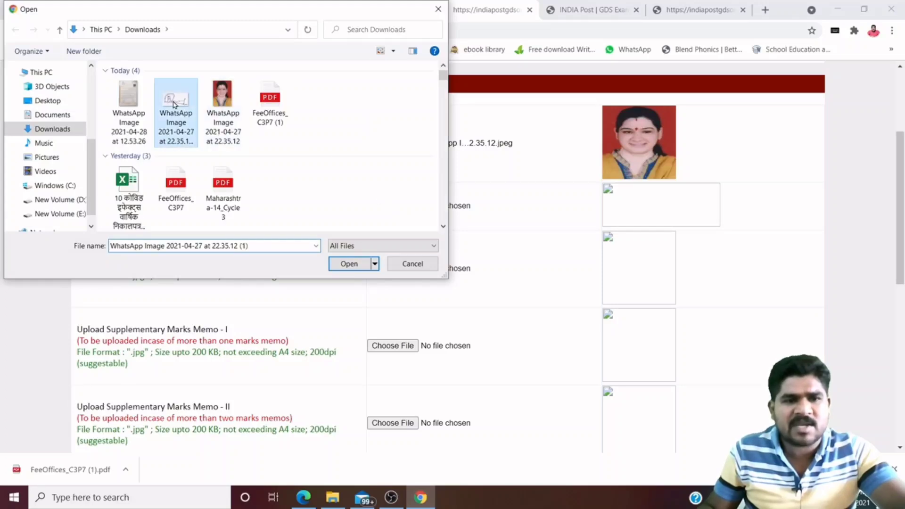
left_click(349, 270)
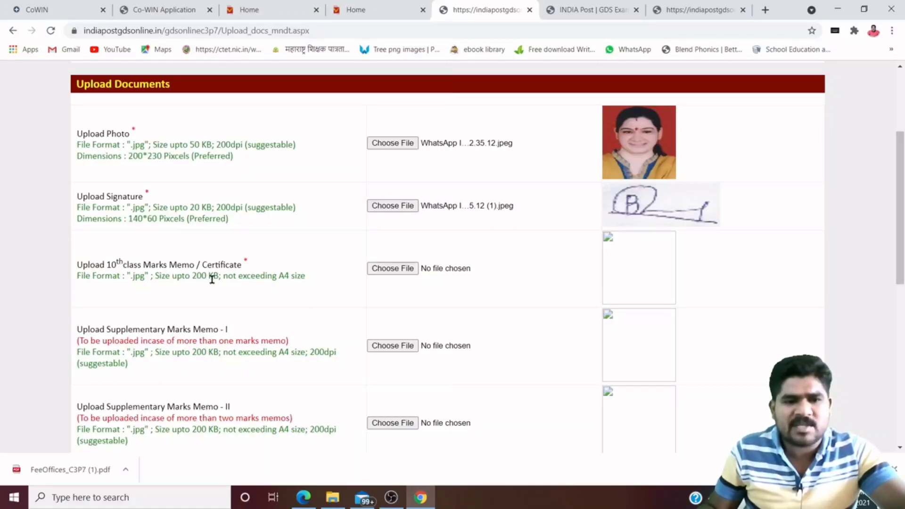
left_click(394, 273)
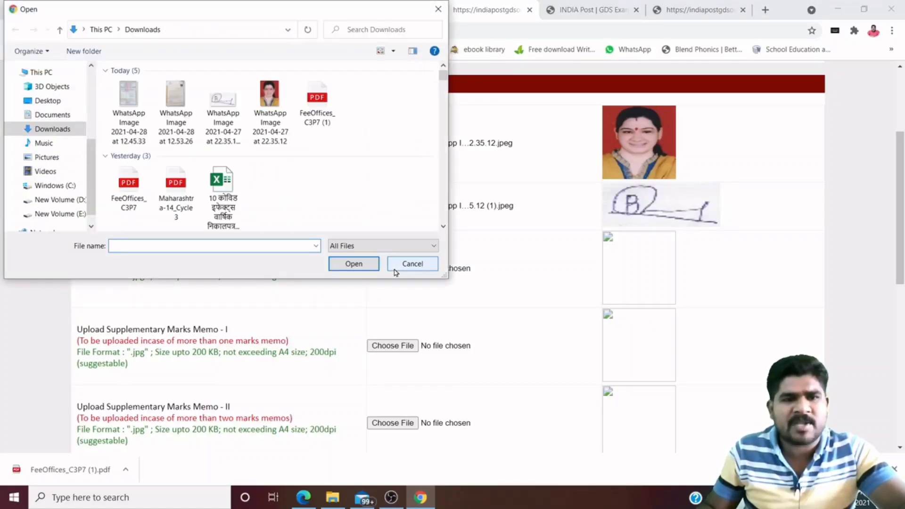
Step: Attach the 10th class marks memo image
left_click(128, 108)
left_click(349, 264)
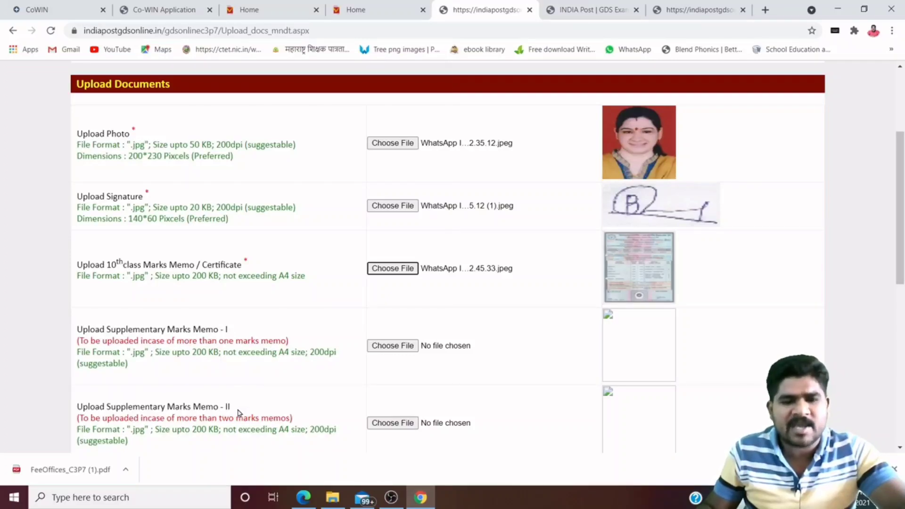
scroll(377, 369, "down", 3)
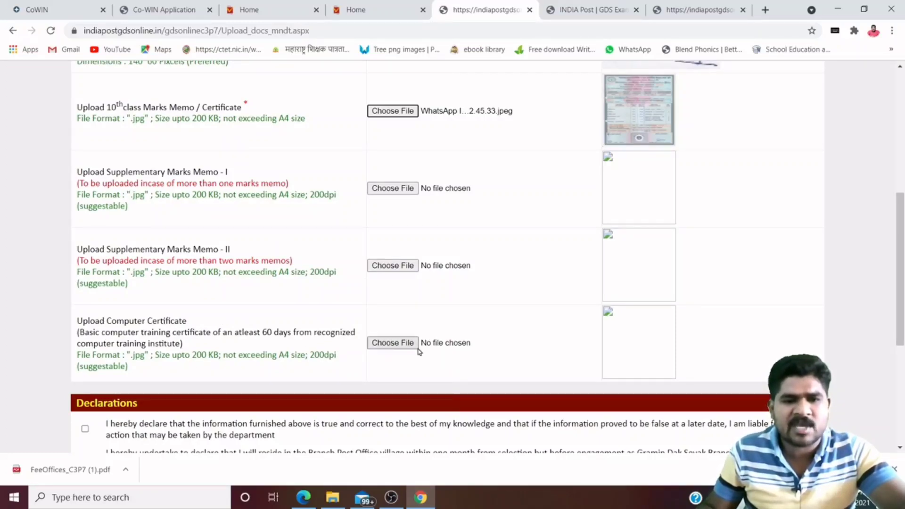
Step: Attach the computer certificate image and check both previews on the page
left_click(394, 344)
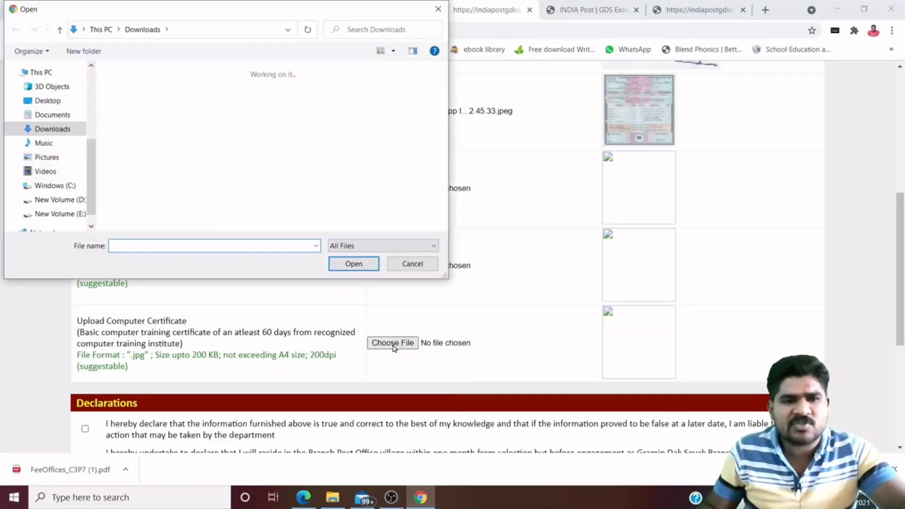
left_click(178, 102)
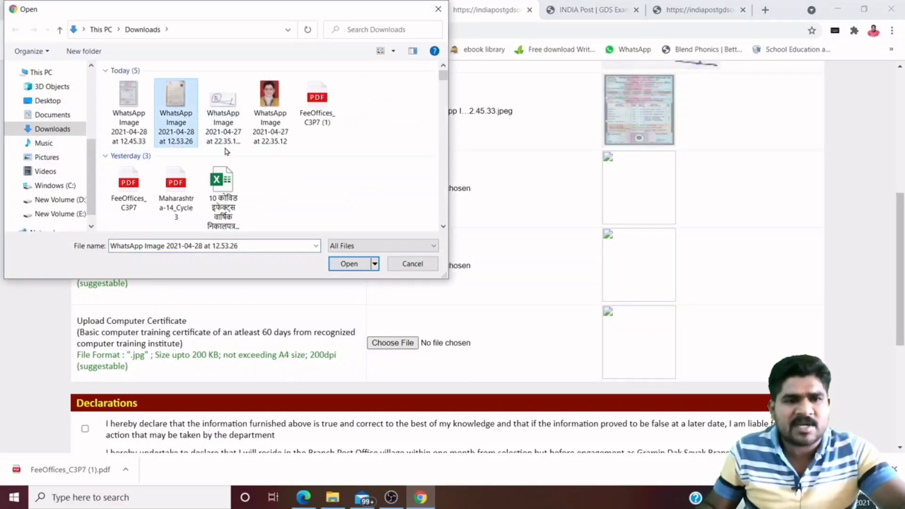
left_click(348, 264)
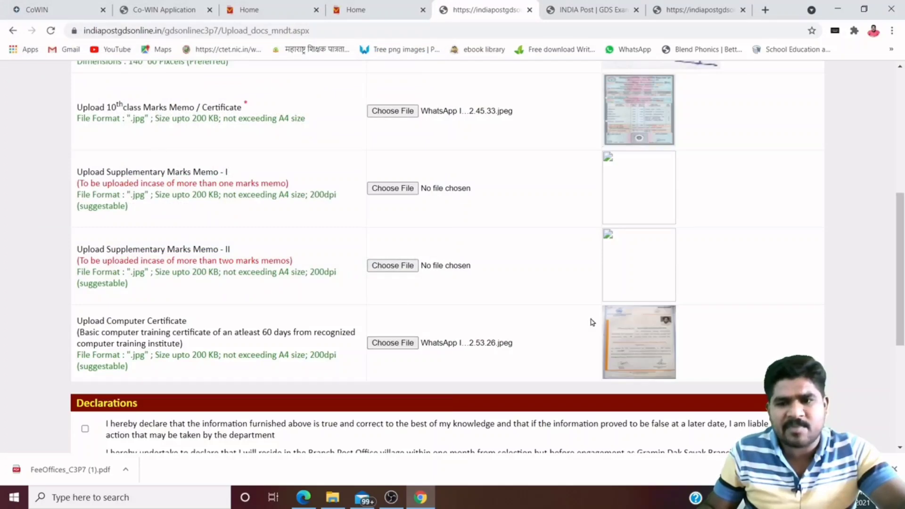
scroll(616, 328, "up", 5)
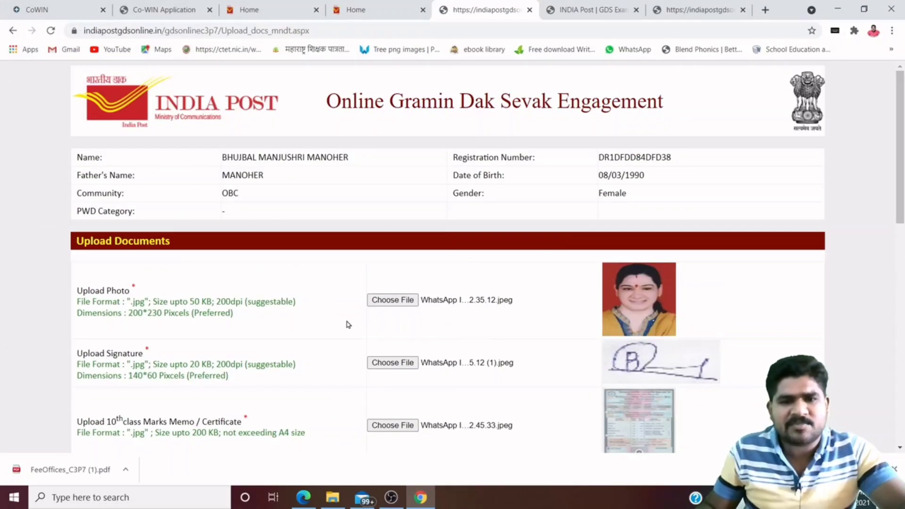
scroll(395, 365, "down", 3)
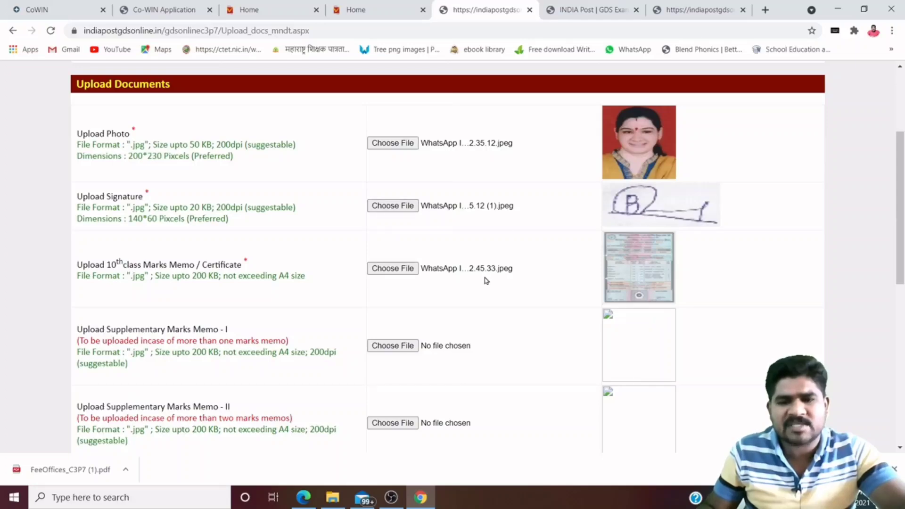
scroll(485, 278, "down", 6)
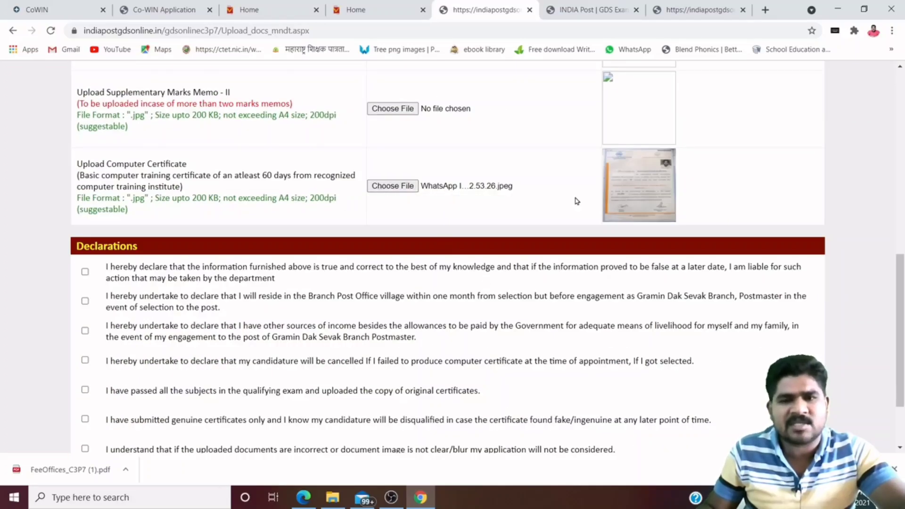
scroll(456, 168, "up", 6)
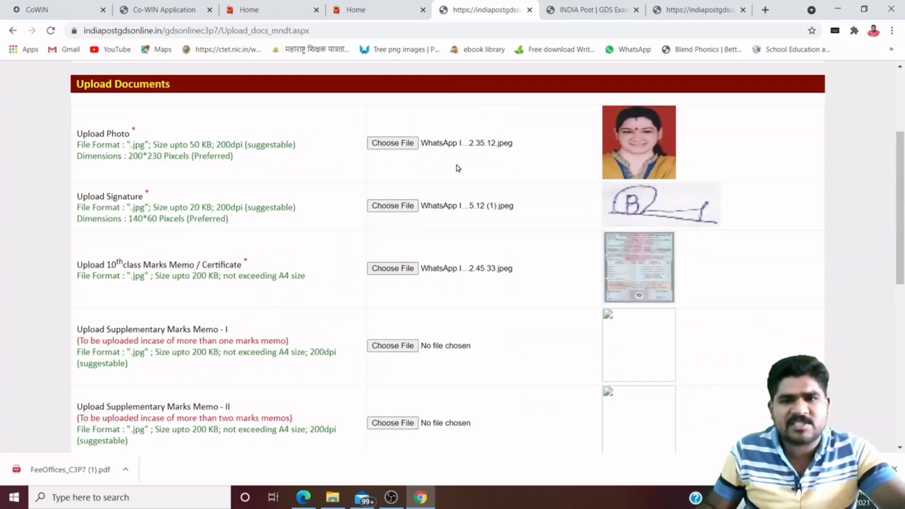
scroll(470, 335, "down", 3)
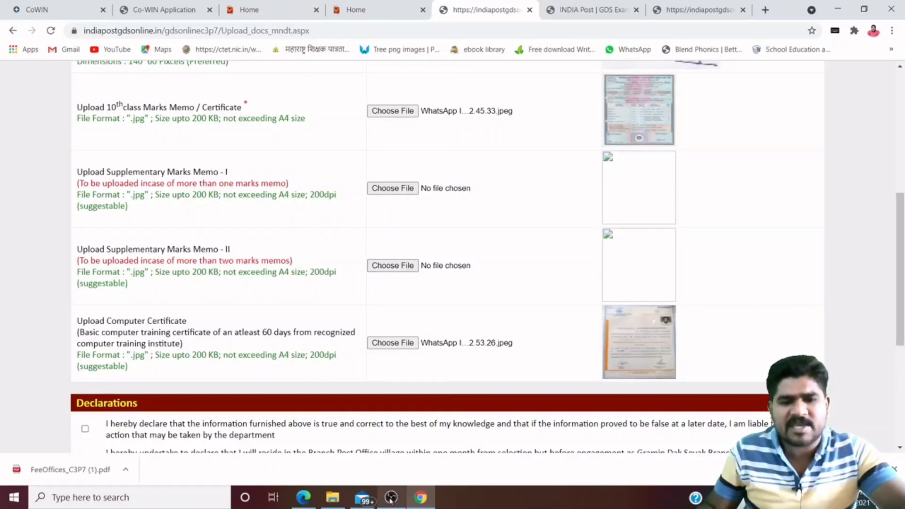
scroll(198, 267, "down", 3)
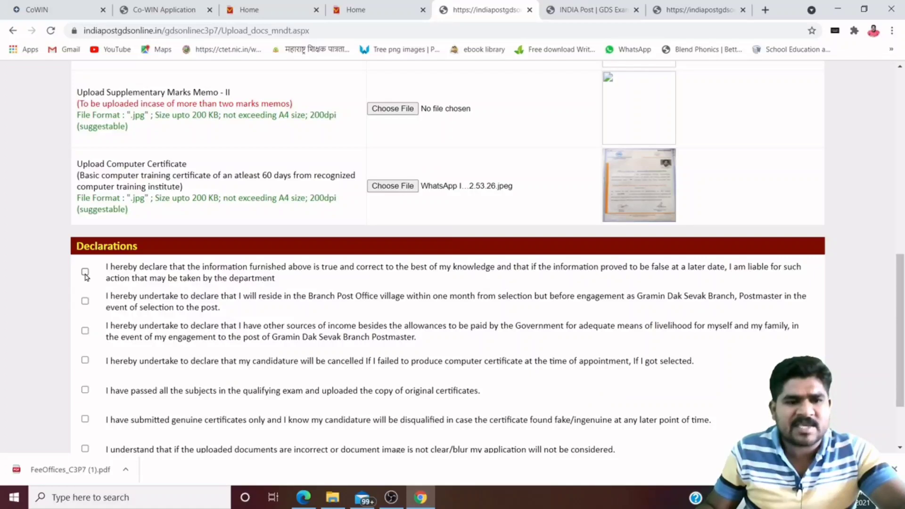
Step: Tick all seven declaration checkboxes and continue to the Caste/EWS certificate page
left_click(84, 300)
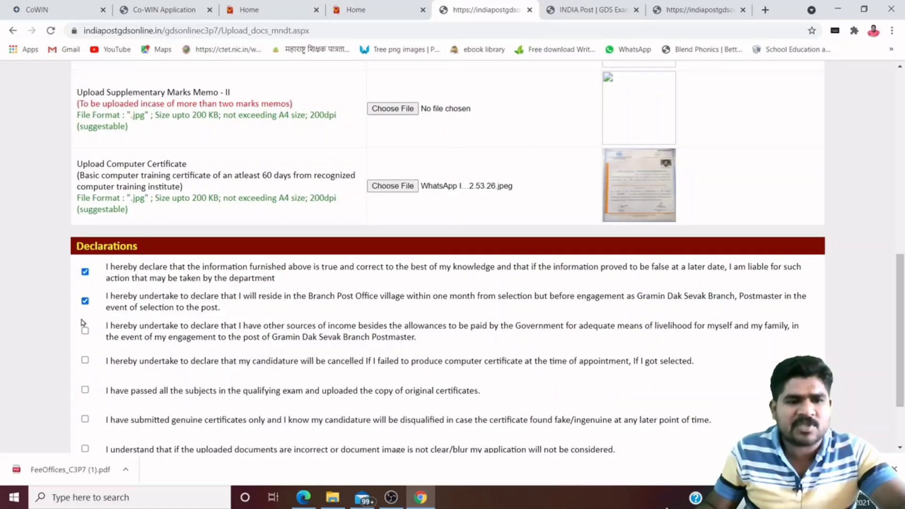
left_click(85, 360)
left_click(84, 389)
left_click(85, 417)
left_click(84, 448)
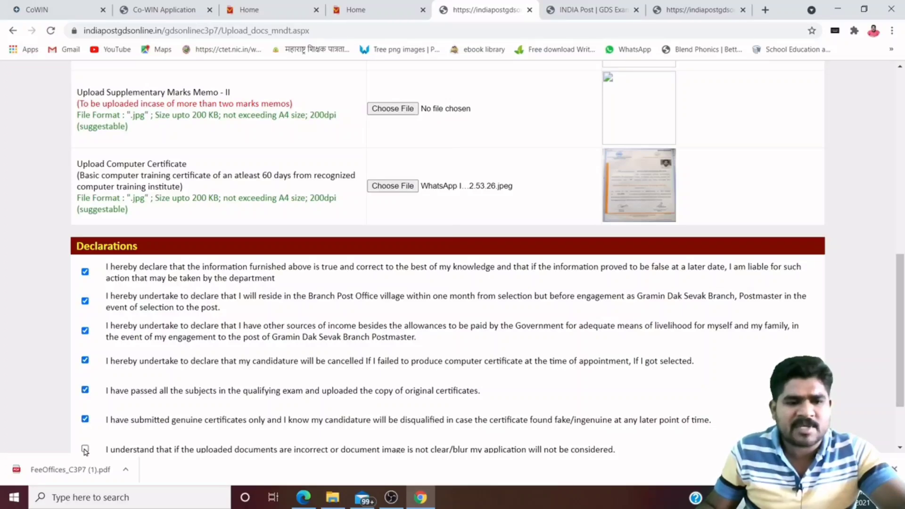
scroll(156, 394, "down", 2)
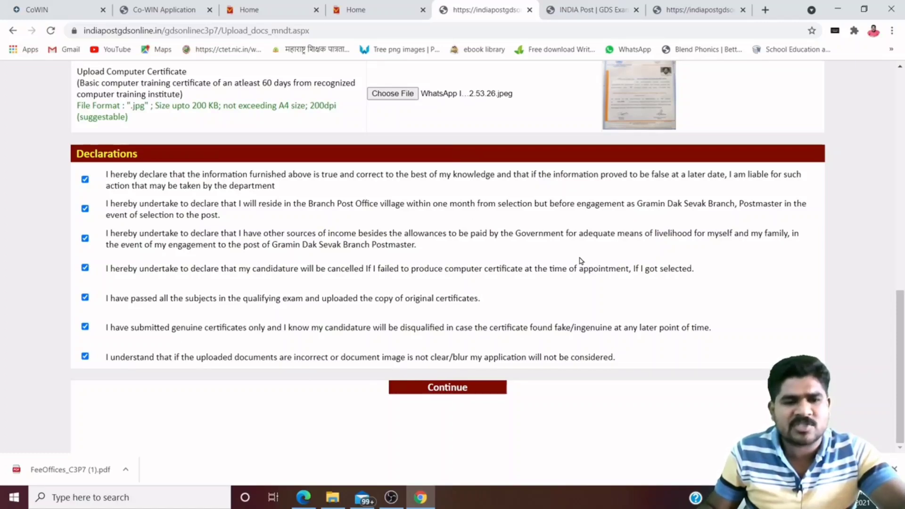
left_click(444, 388)
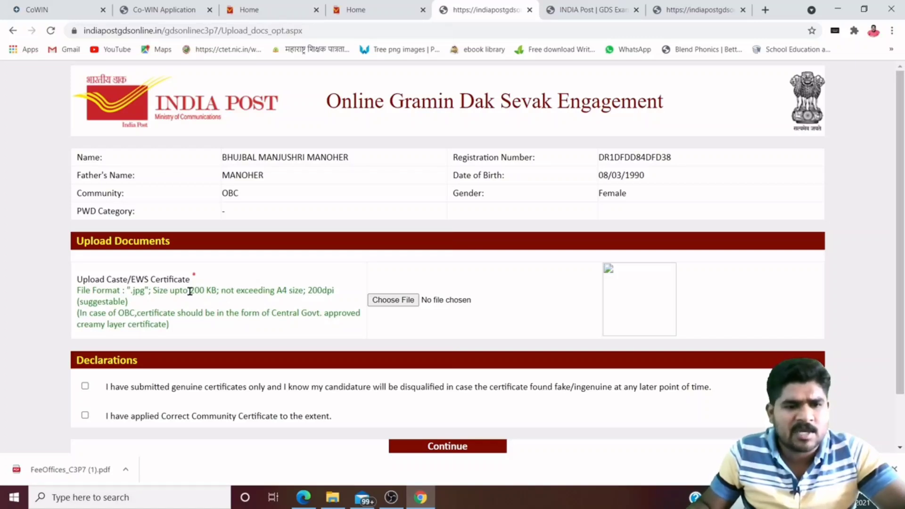
Step: Attach the caste certificate image as the Caste/EWS certificate
left_click(394, 300)
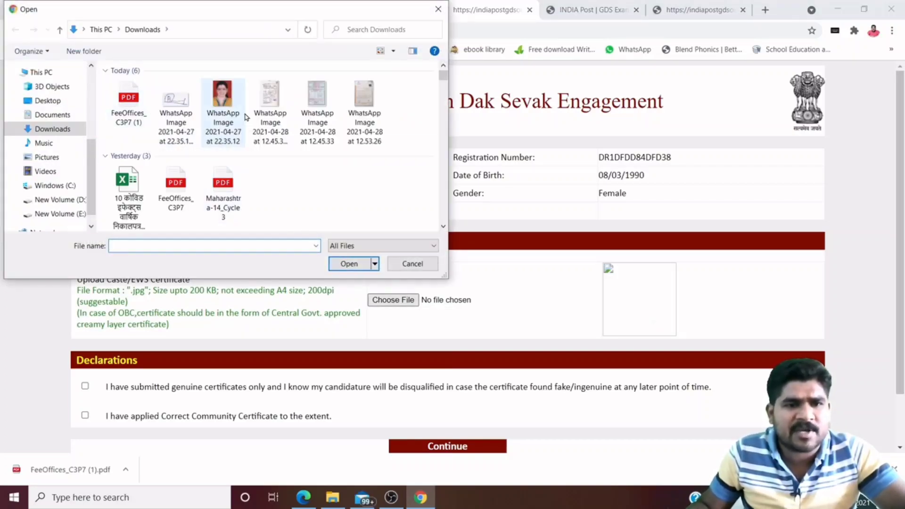
left_click(271, 113)
left_click(349, 264)
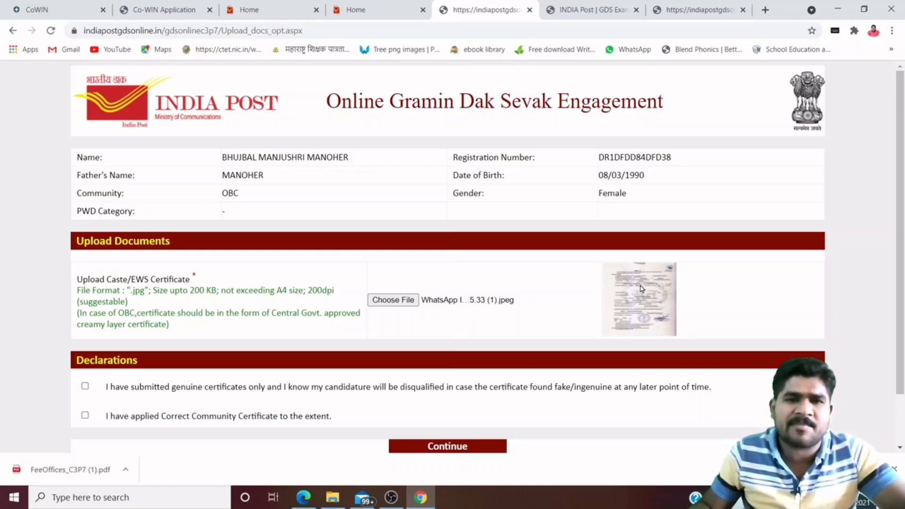
Step: Tick the genuine-certificates and community-certificate declarations and submit the page
scroll(509, 289, "down", 1)
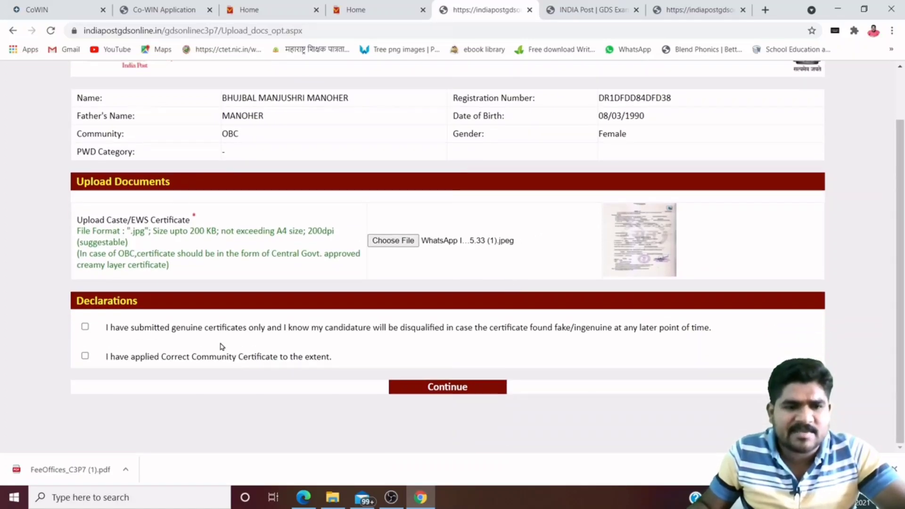
left_click(85, 326)
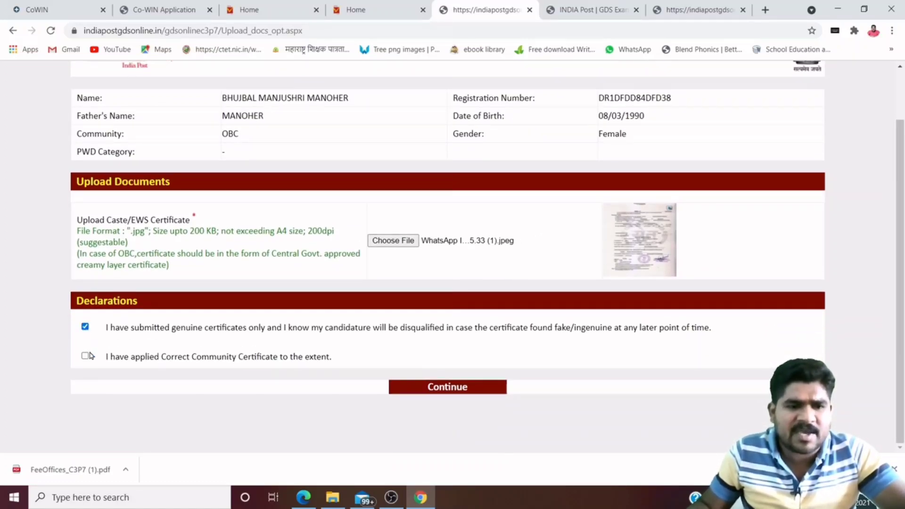
left_click(85, 356)
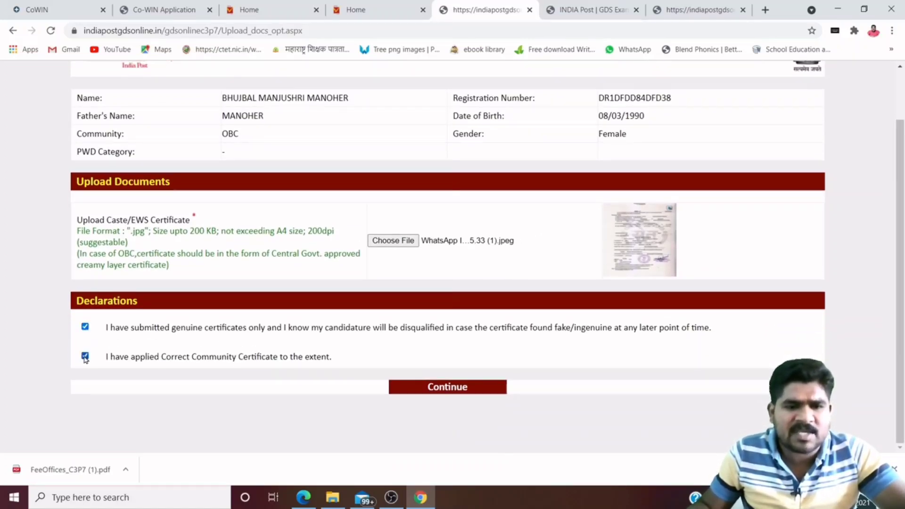
left_click(447, 387)
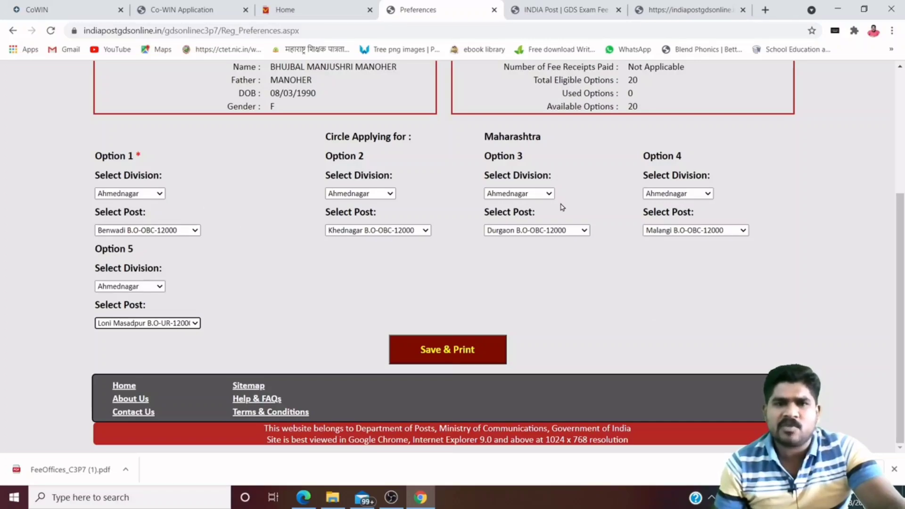
Step: Keep Option 1 as Ahmednagar division, Benwadi B.O-OBC-12000, and save the five preferences
left_click(158, 193)
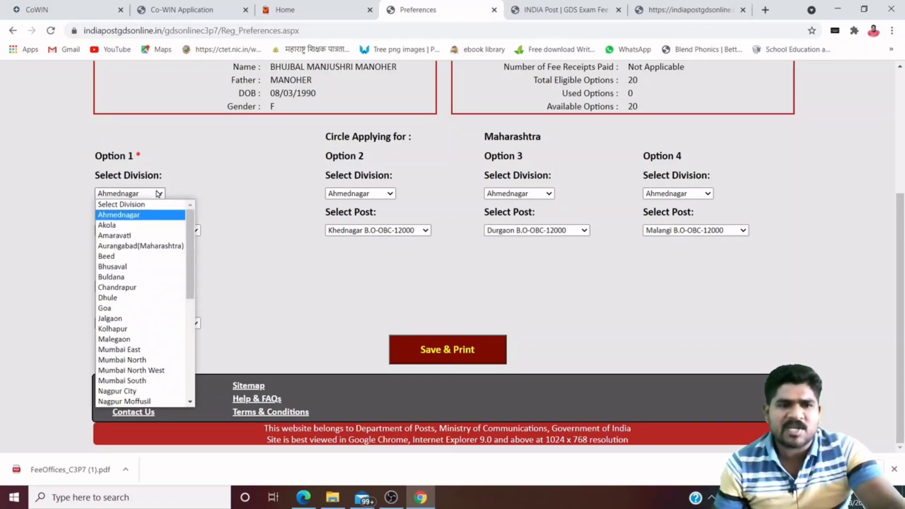
left_click(148, 218)
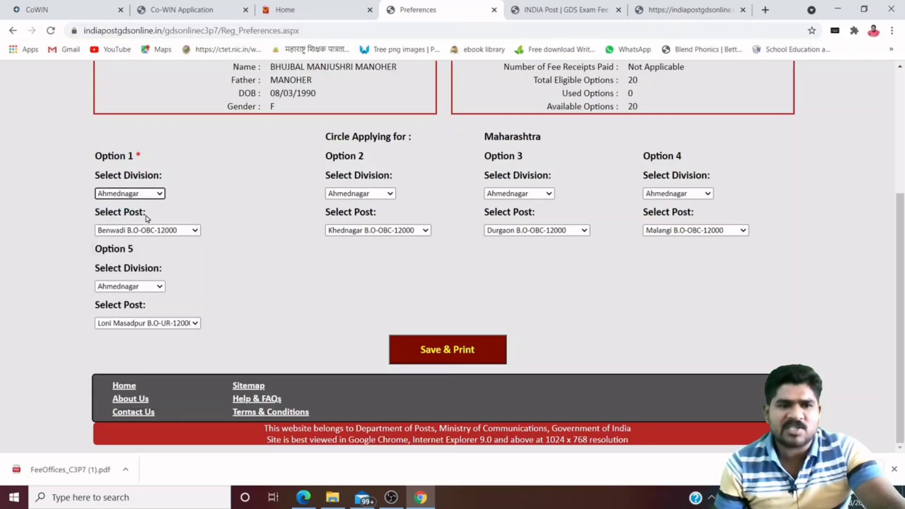
left_click(194, 230)
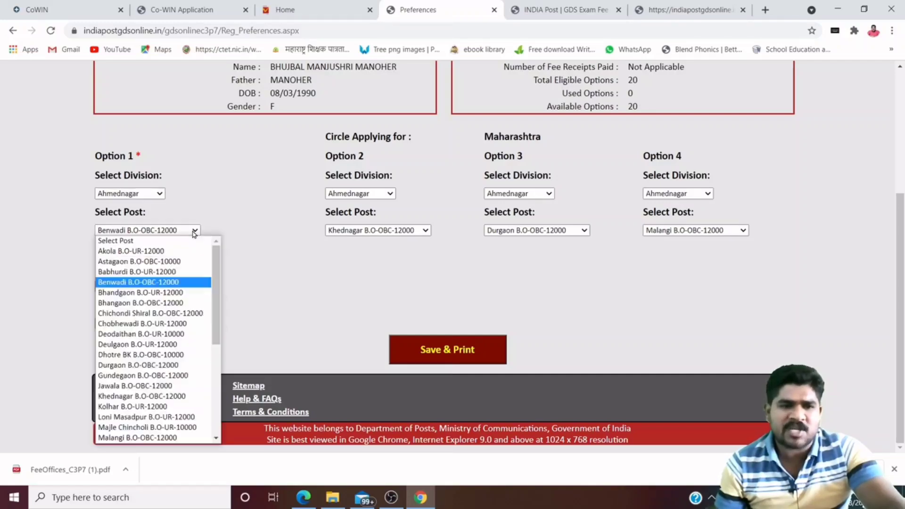
left_click(176, 284)
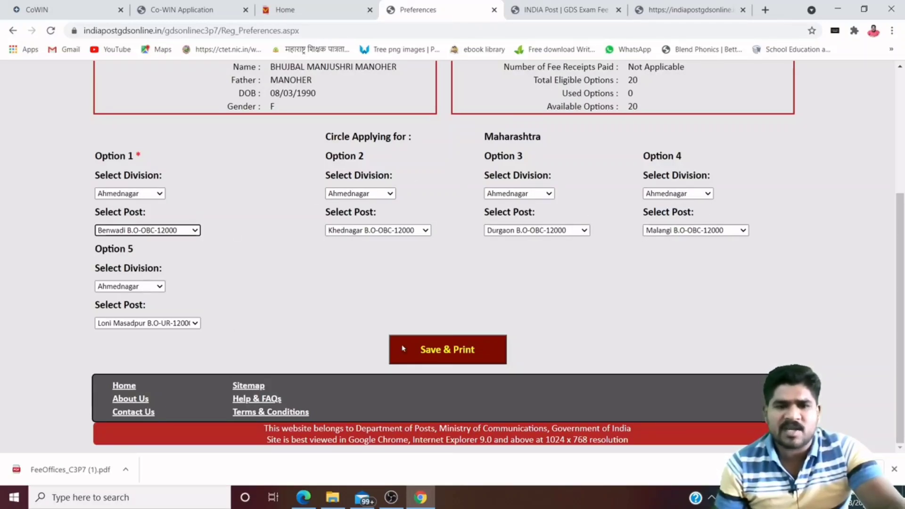
left_click(456, 351)
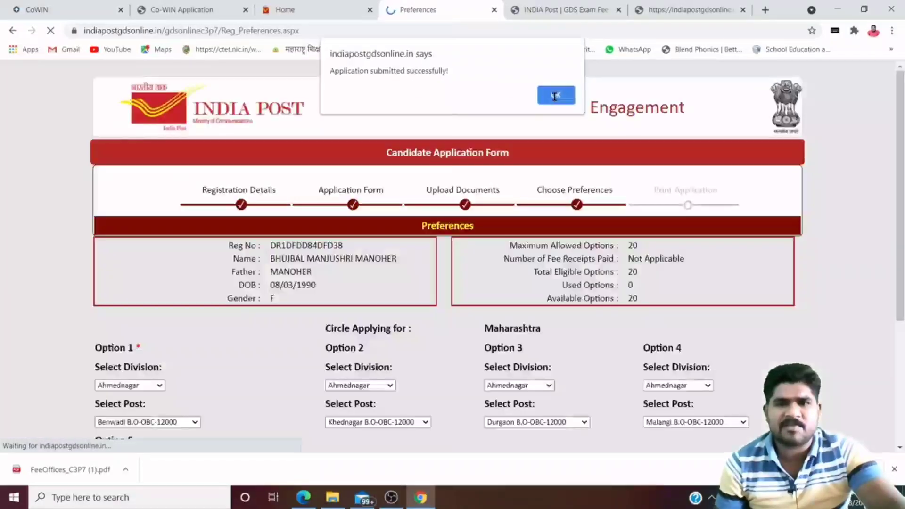
Step: Dismiss the submission success alert and open the printable application via Save & Print
left_click(556, 97)
scroll(415, 351, "down", 4)
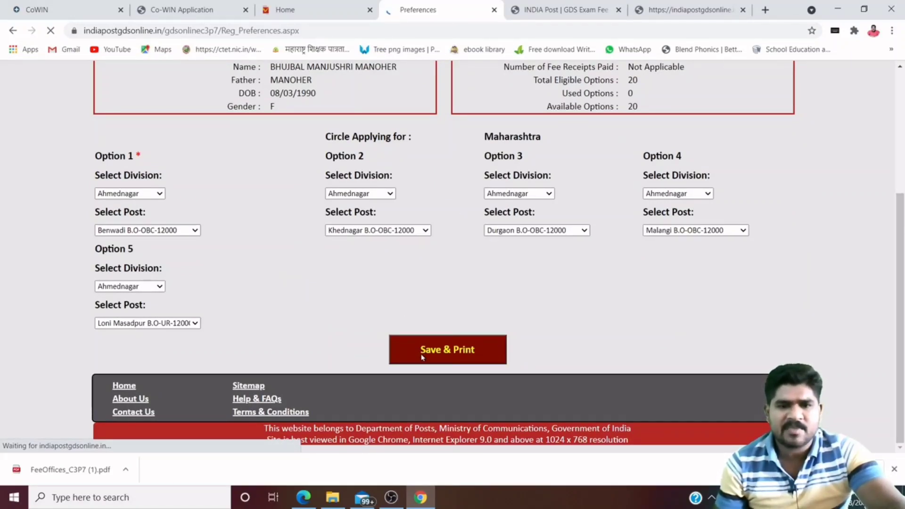
left_click(464, 350)
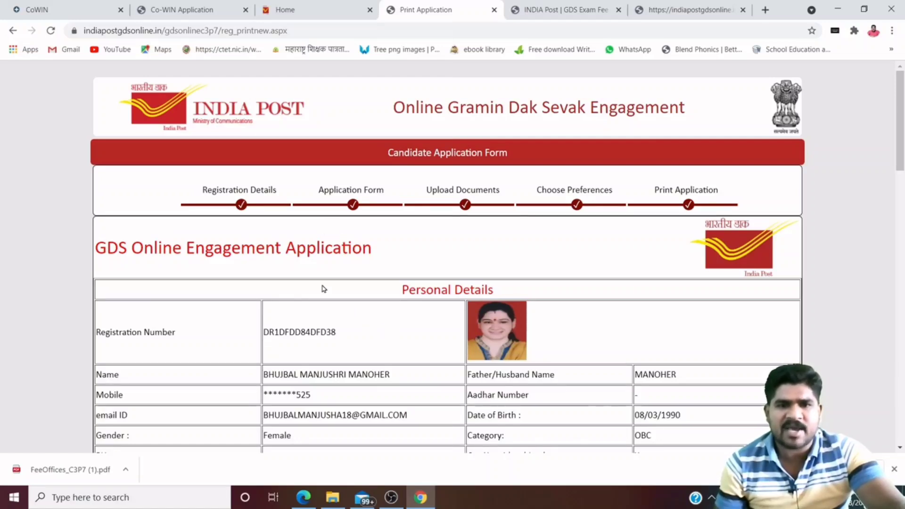
Step: Scroll down the printable application to the five-post Annexure dated 28/04/2021
scroll(304, 223, "down", 3)
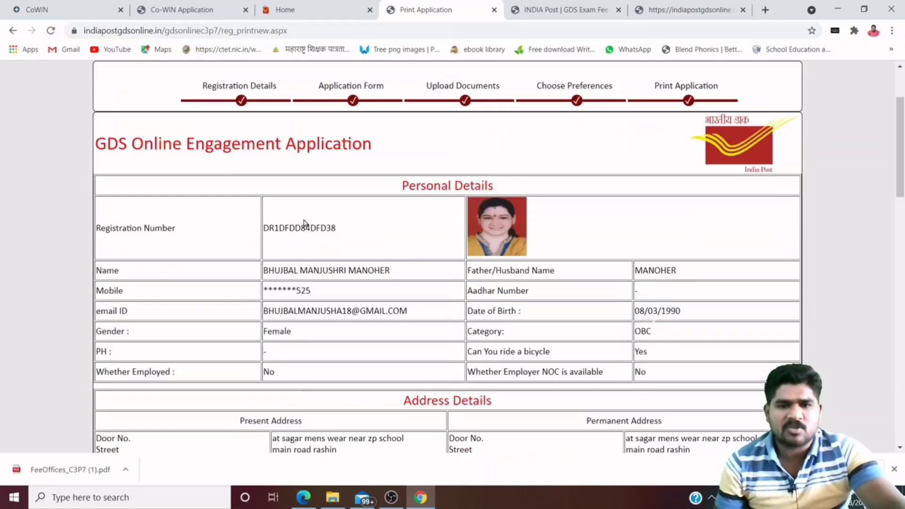
scroll(576, 312, "down", 3)
scroll(576, 313, "down", 6)
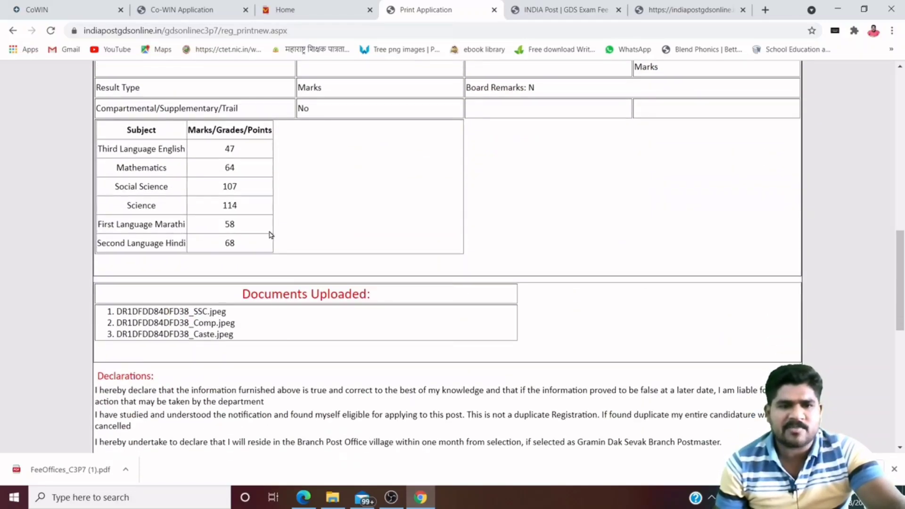
scroll(271, 235, "down", 3)
scroll(263, 241, "down", 6)
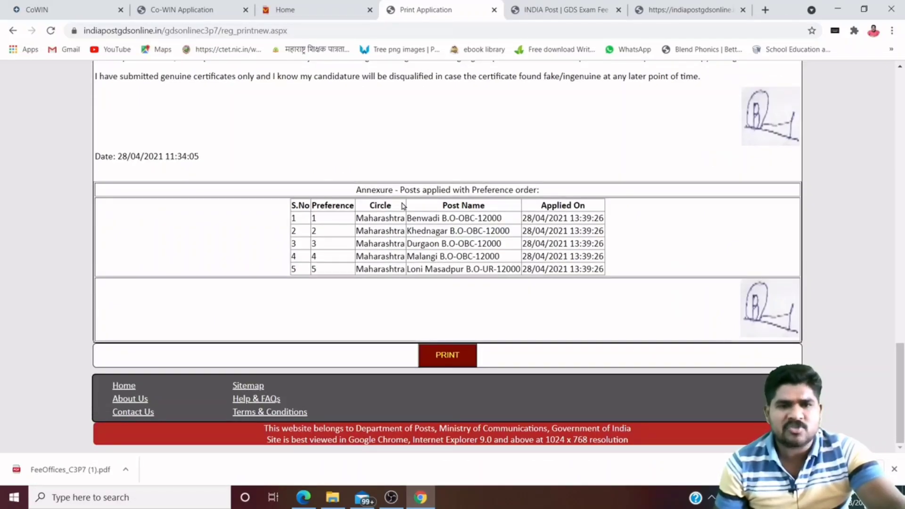
Step: Print the application with Save as PDF, saving it to the Desktop as Untitled Document
left_click(447, 355)
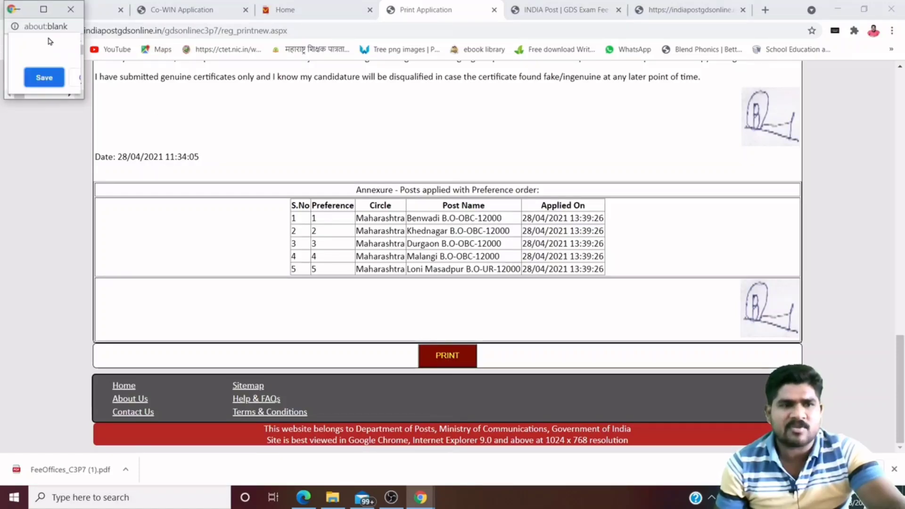
left_click(44, 9)
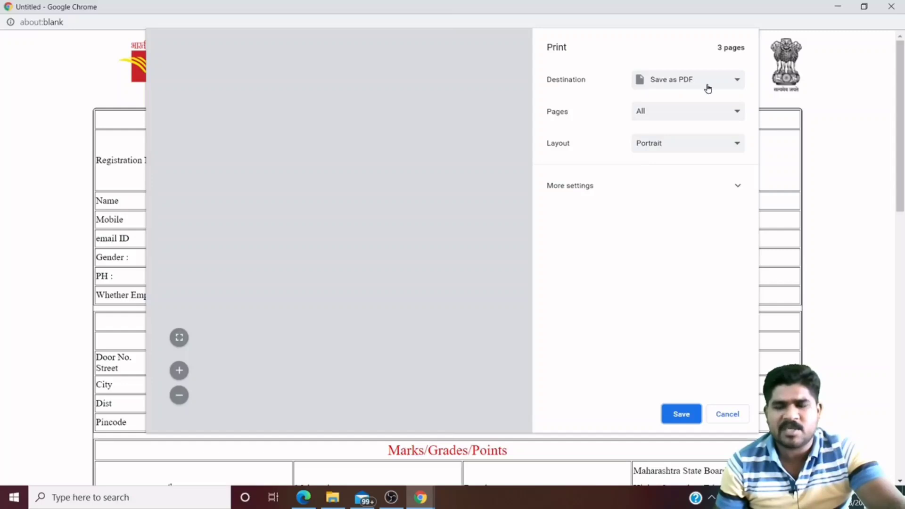
left_click(679, 408)
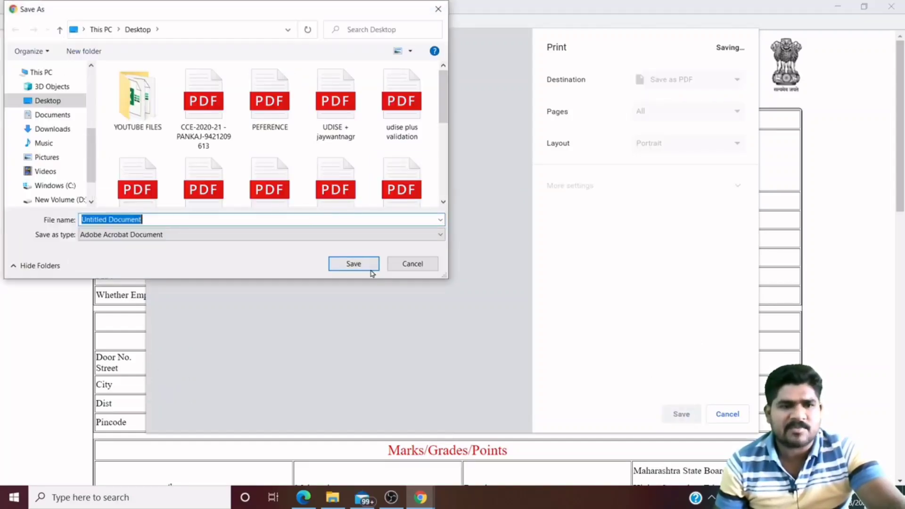
left_click(367, 265)
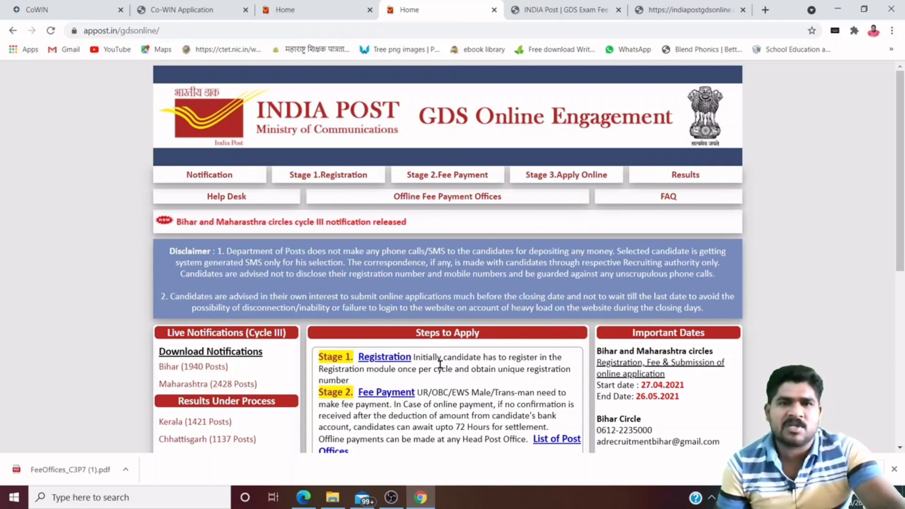
Step: Open the Stage 3 Apply Online link under Steps to Apply in a new tab
scroll(440, 363, "down", 3)
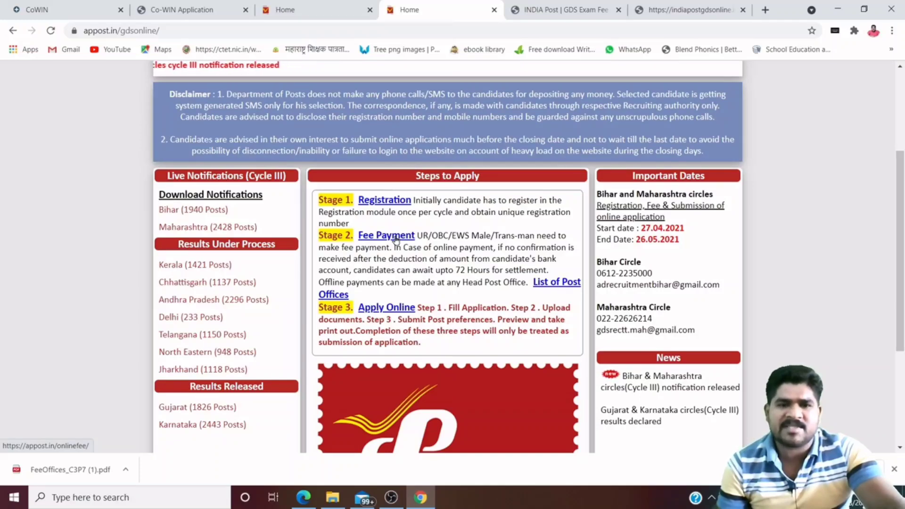
left_click(392, 308)
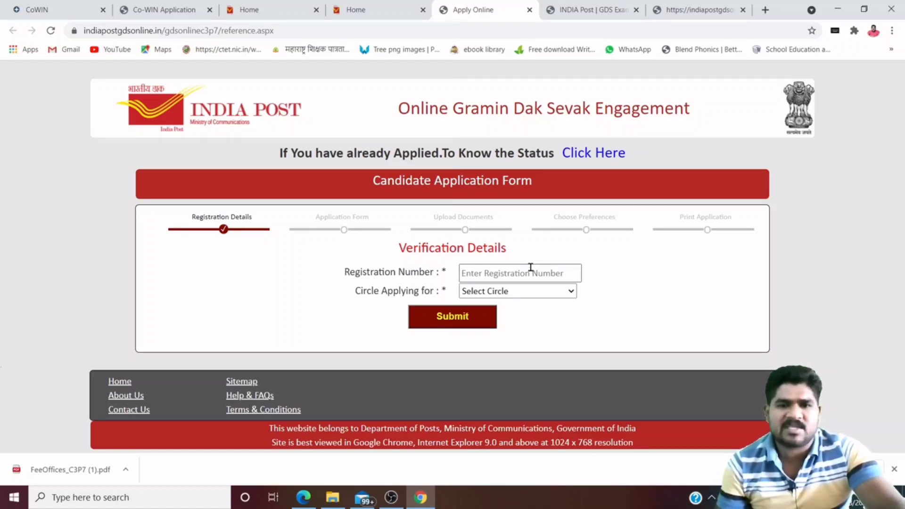
Step: Submit the pasted registration number with Maharashtra as the circle
left_click(516, 273)
type("V")
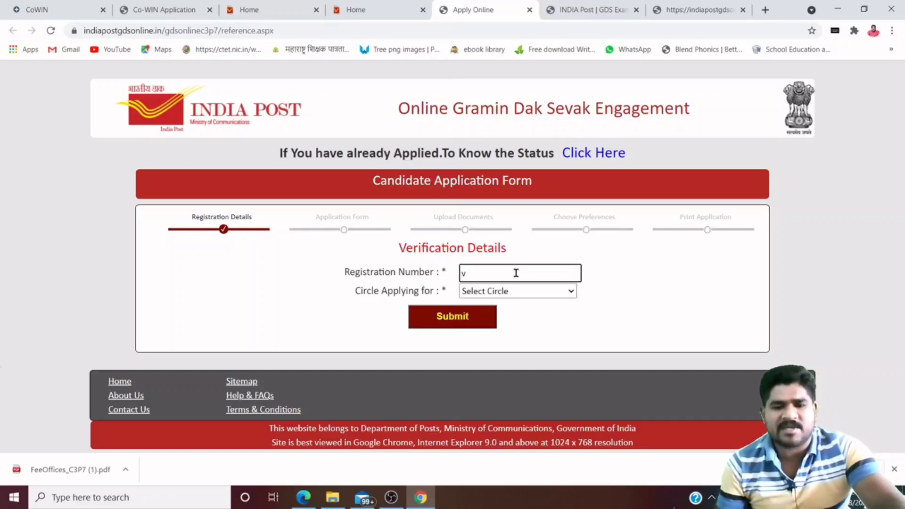
key("BackSpace")
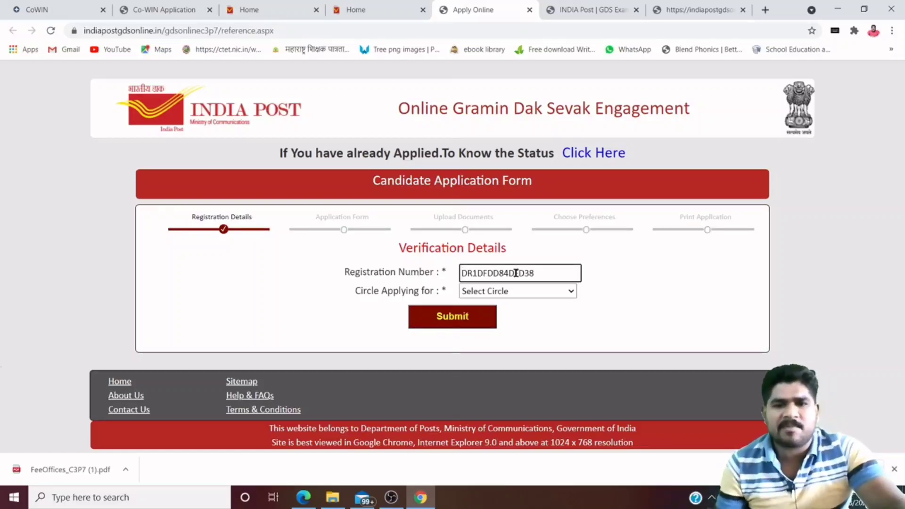
left_click(560, 290)
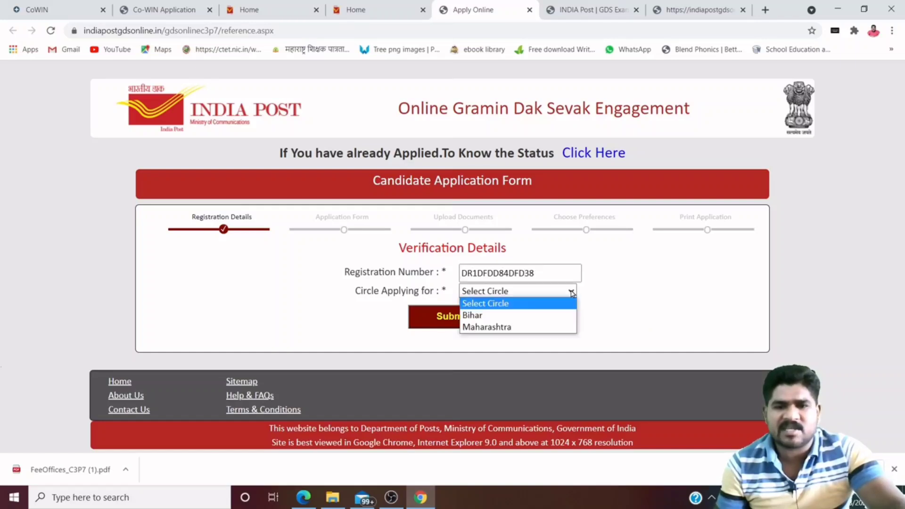
left_click(532, 326)
left_click(460, 319)
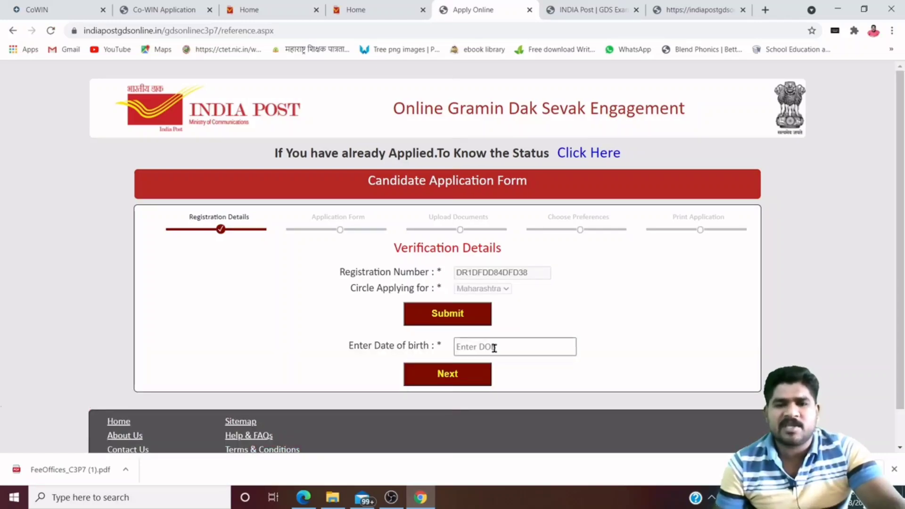
Step: Verify with date of birth 8 March 1990 and continue to the Preferences page
left_click(509, 349)
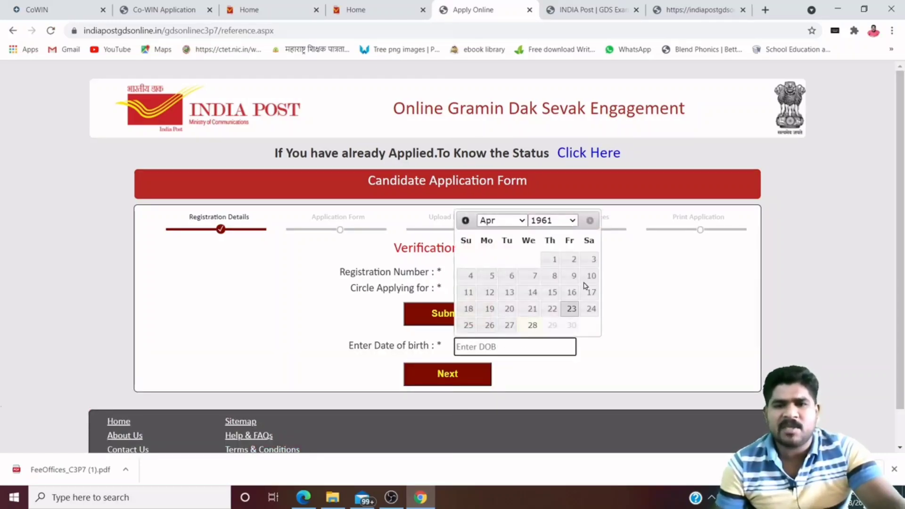
left_click(571, 220)
left_click(572, 440)
left_click(573, 439)
left_click(572, 439)
left_click(572, 440)
left_click(572, 439)
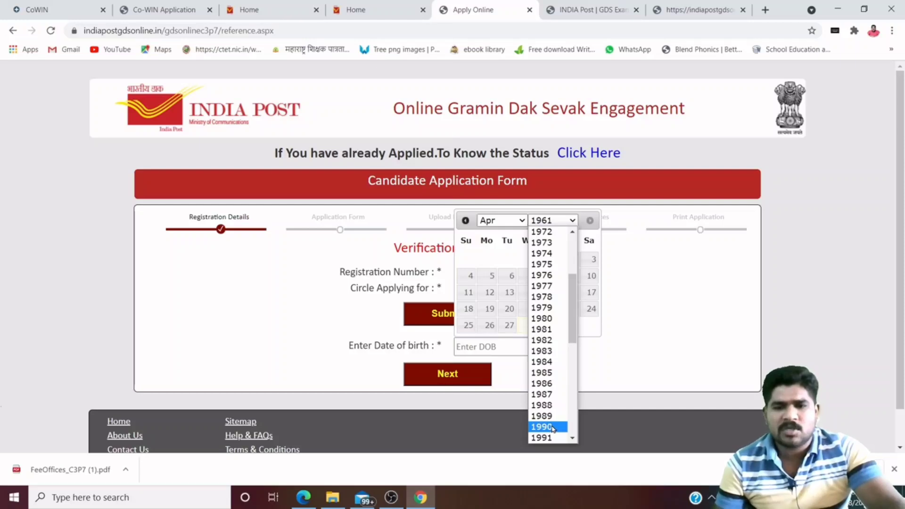
left_click(547, 427)
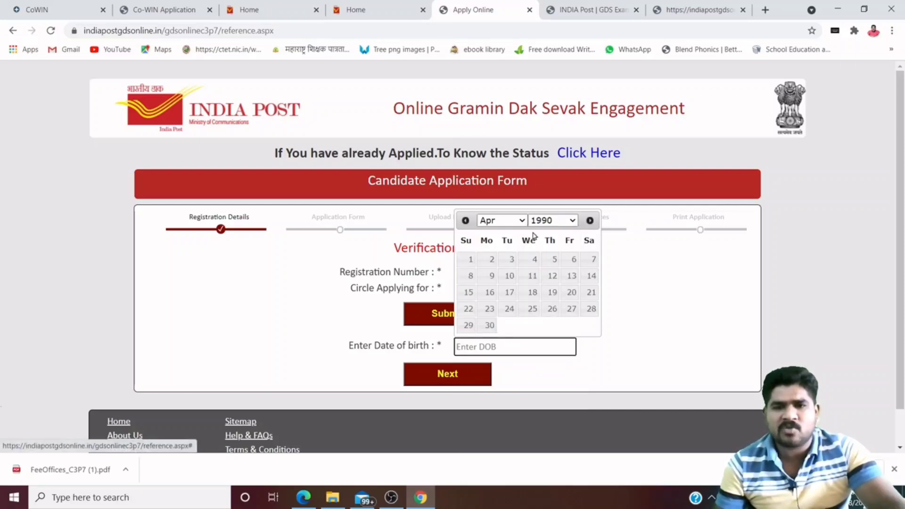
left_click(518, 220)
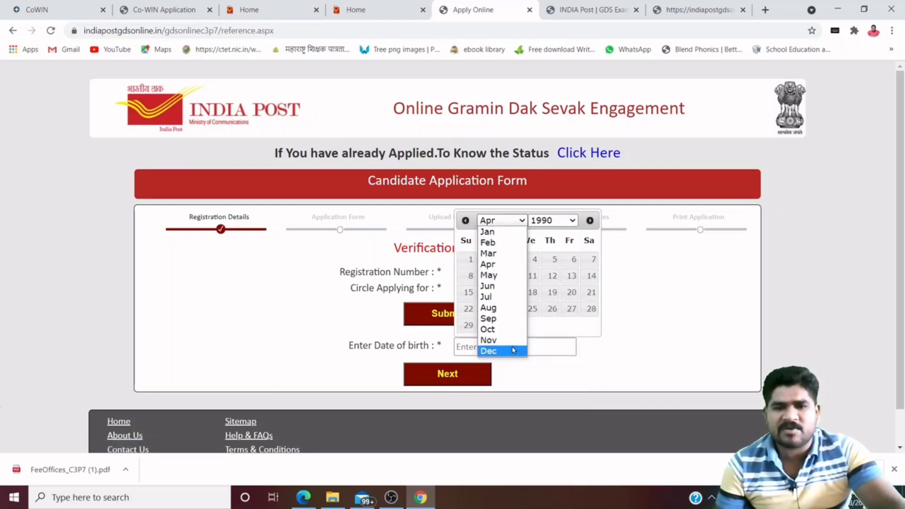
left_click(504, 254)
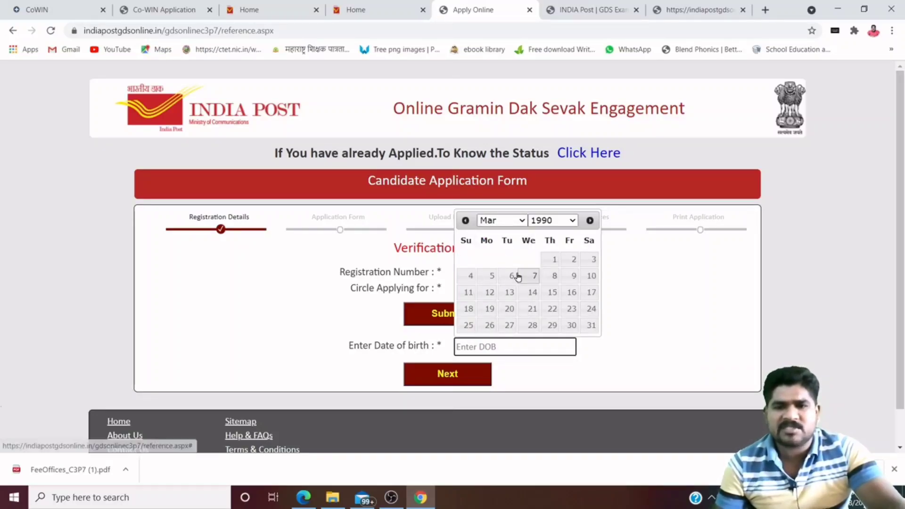
left_click(552, 278)
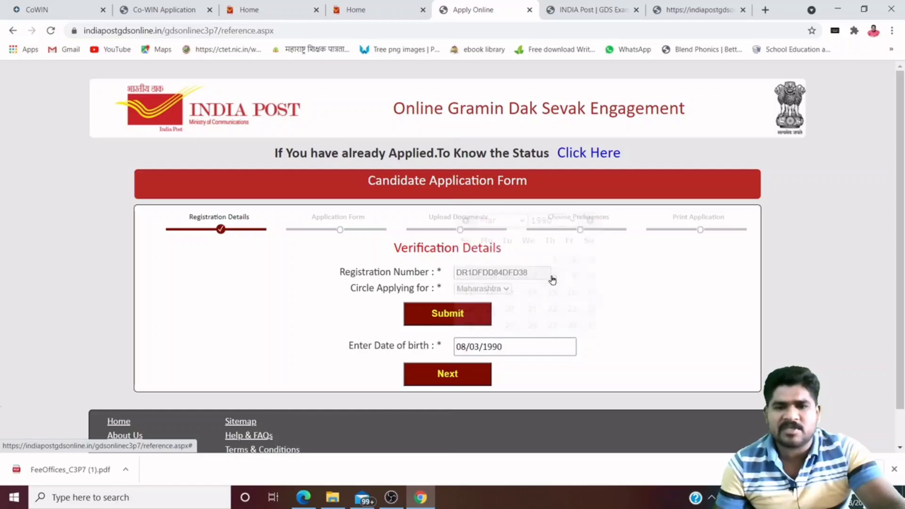
left_click(448, 374)
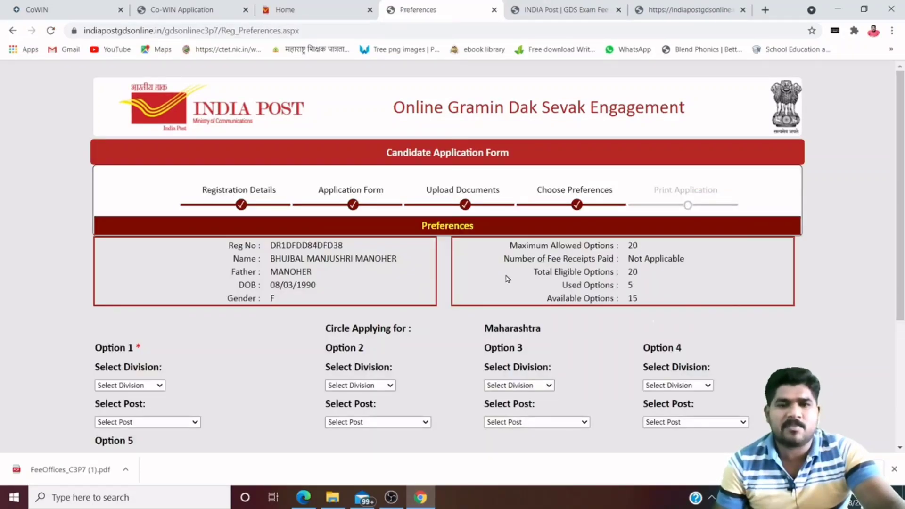
Step: Save the five new Ahmednagar posts, Takali Dhokeshwar through Deulgaon, with Save & Print
scroll(506, 278, "down", 3)
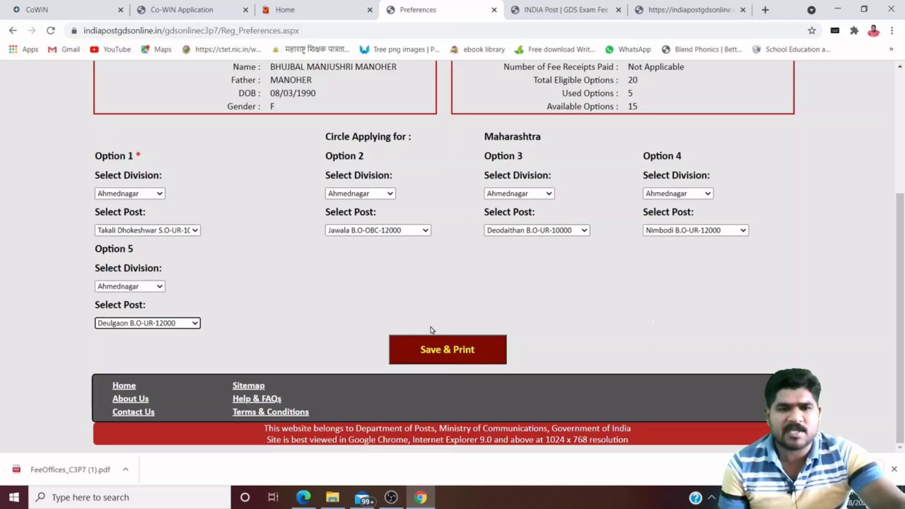
left_click(448, 352)
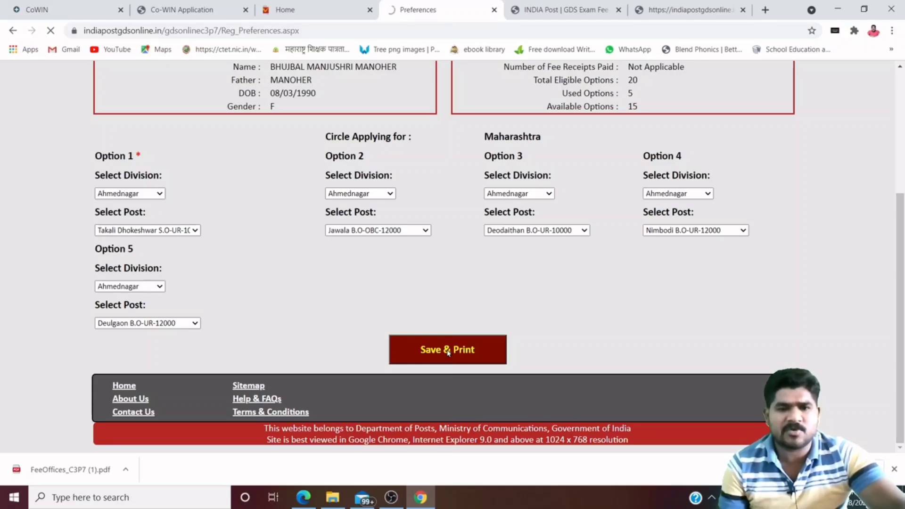
Step: Check the 10-post Annexure, then open Stage 3 Apply Online from the Home tab
scroll(424, 282, "down", 5)
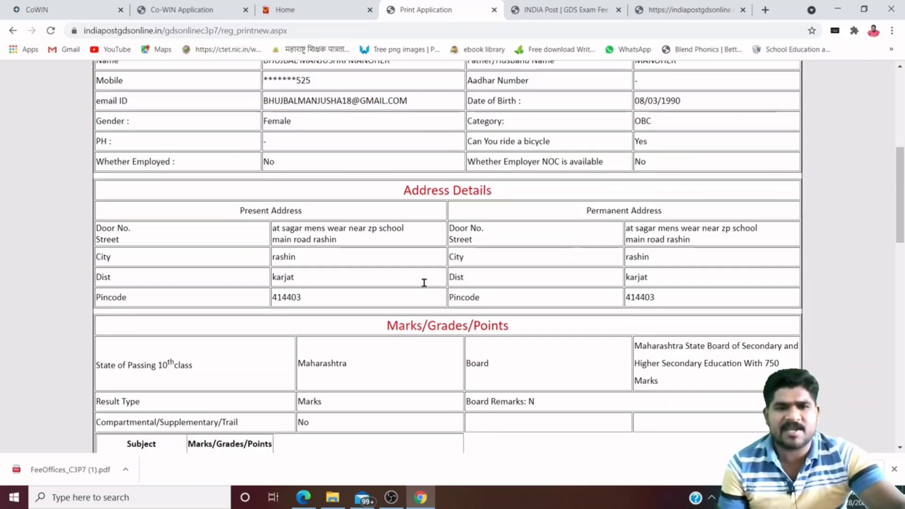
scroll(389, 278, "down", 15)
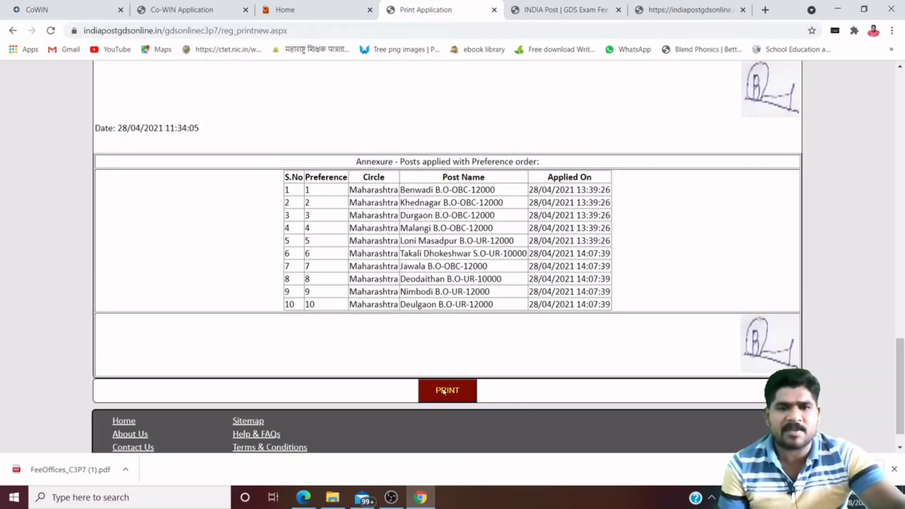
left_click(284, 11)
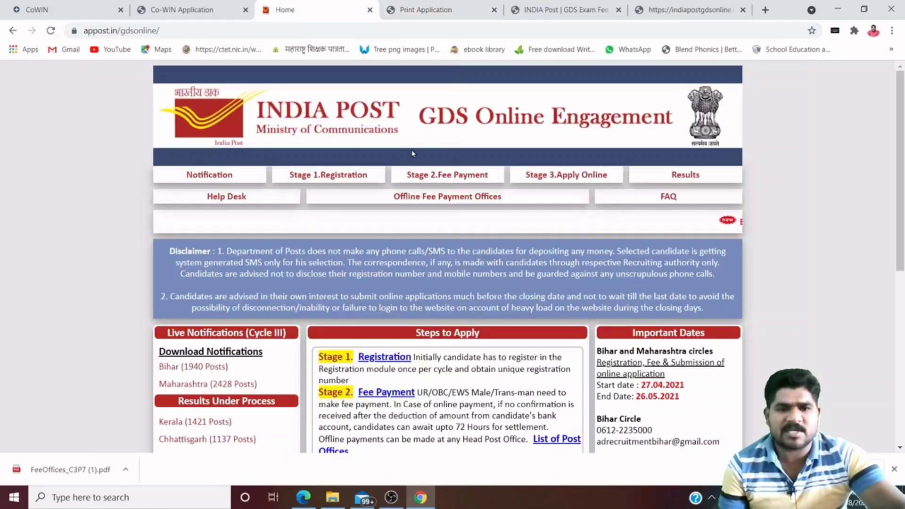
scroll(409, 154, "down", 3)
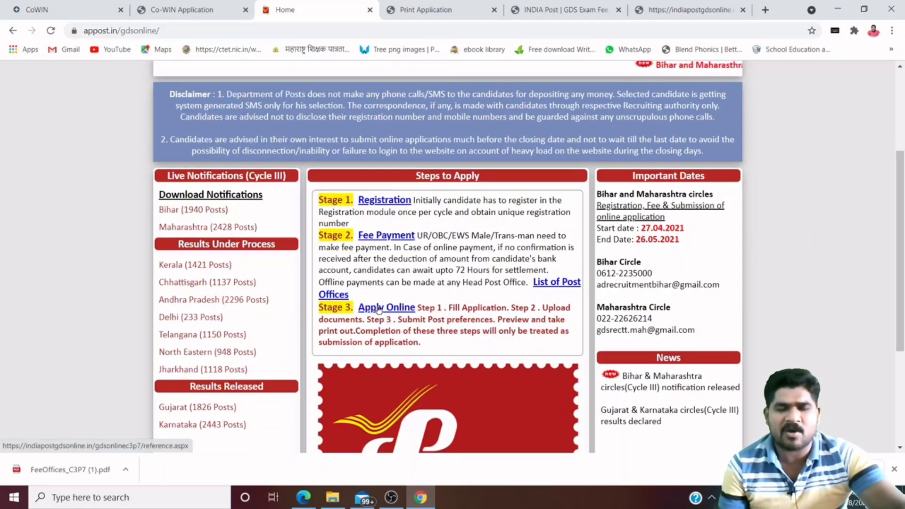
left_click(378, 308)
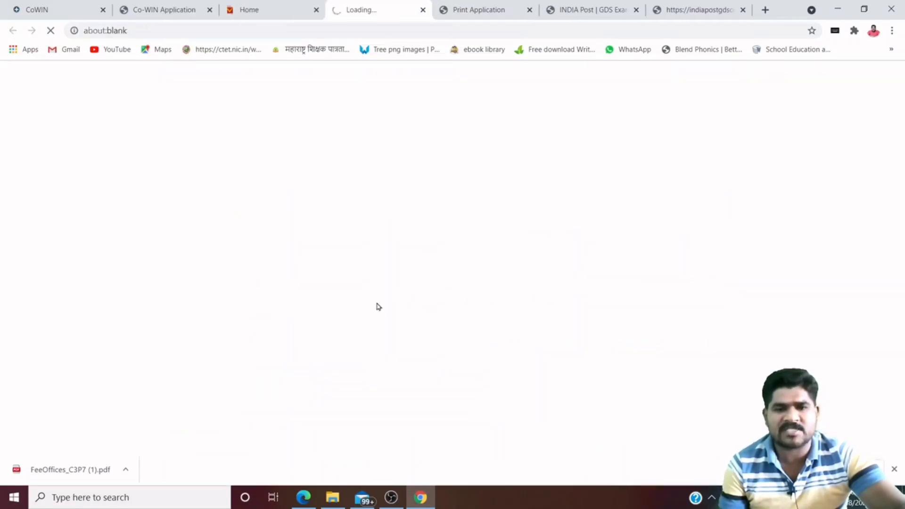